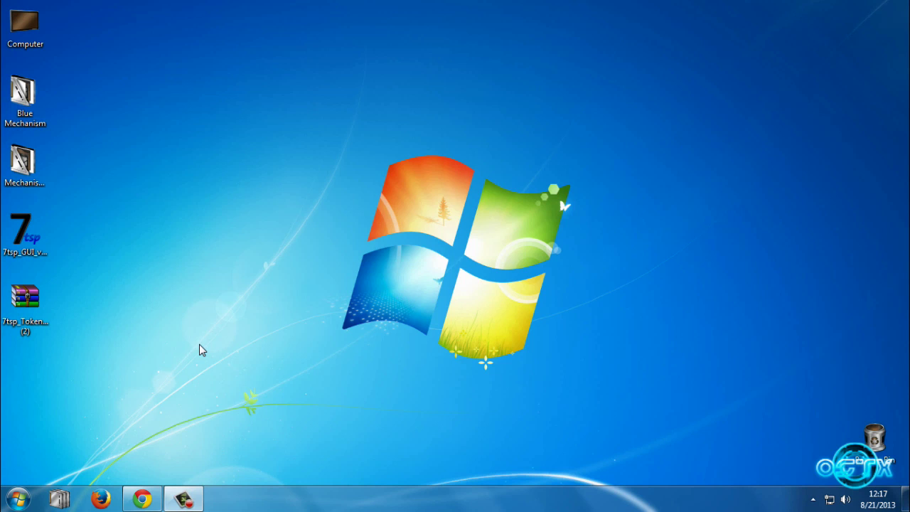
click(22, 163)
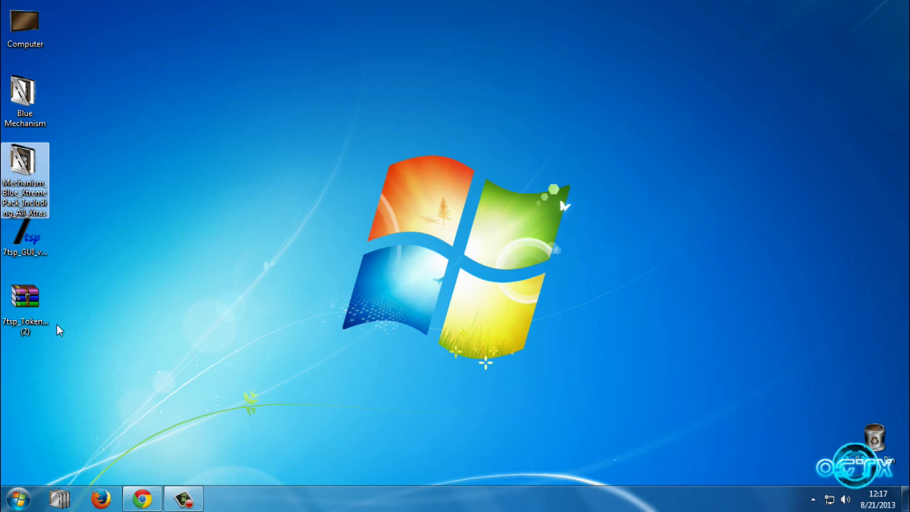
click(25, 298)
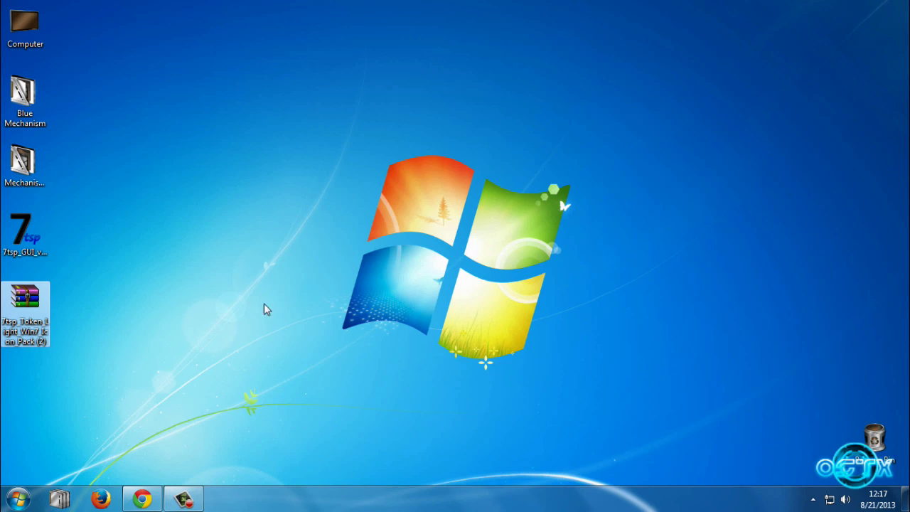
click(25, 167)
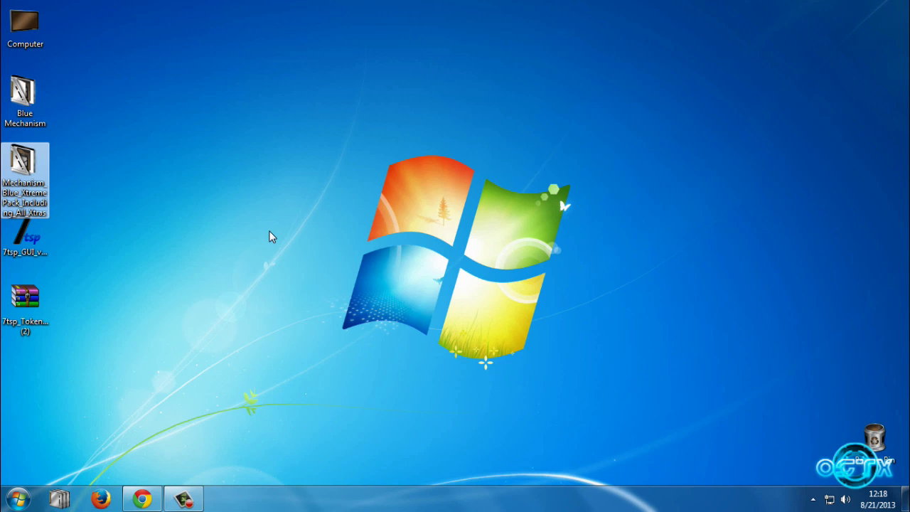
- Switch to Chrome, examine the attached files in the Mechanism-blue forum post, and close the browser
click(144, 501)
click(145, 501)
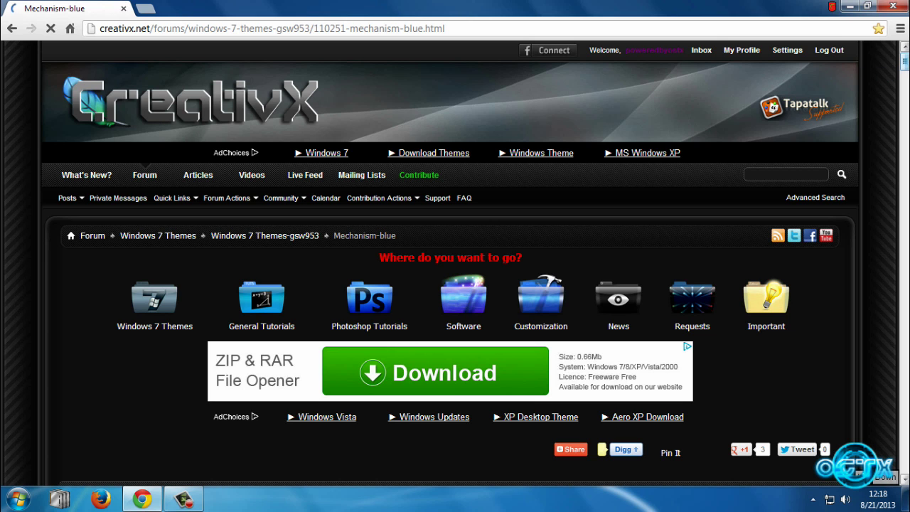
drag(904, 63, 860, 154)
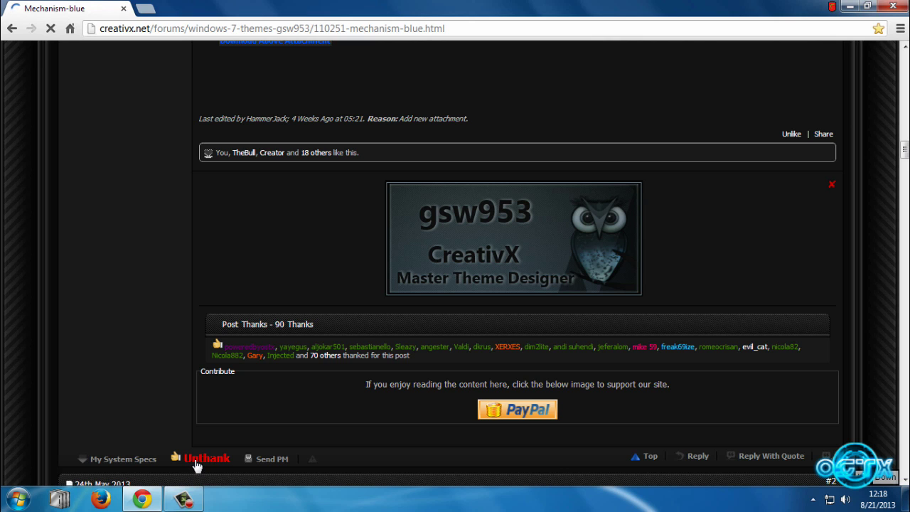
drag(904, 152, 905, 138)
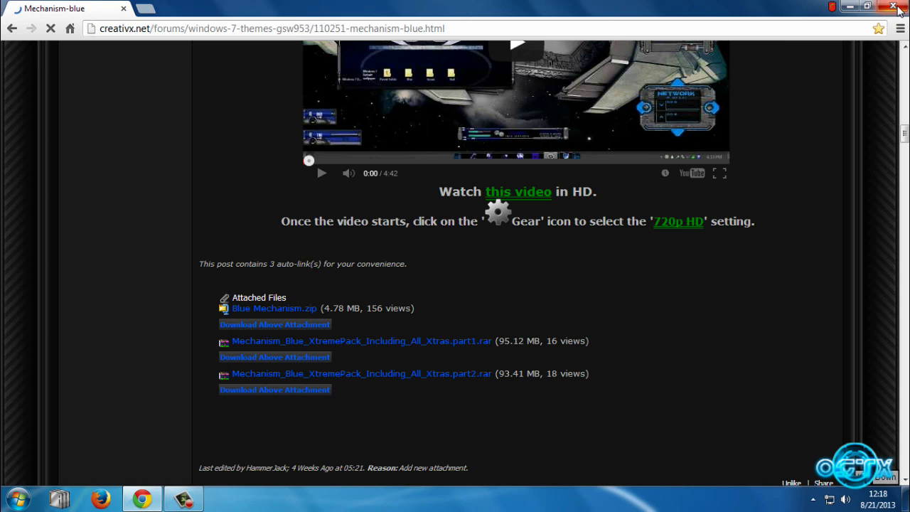
click(894, 8)
- Refresh the desktop and open the Mechanism_Blue_XtremePack_Including_All_Xtras folder in a maximized window
right_click(44, 197)
right_click(119, 181)
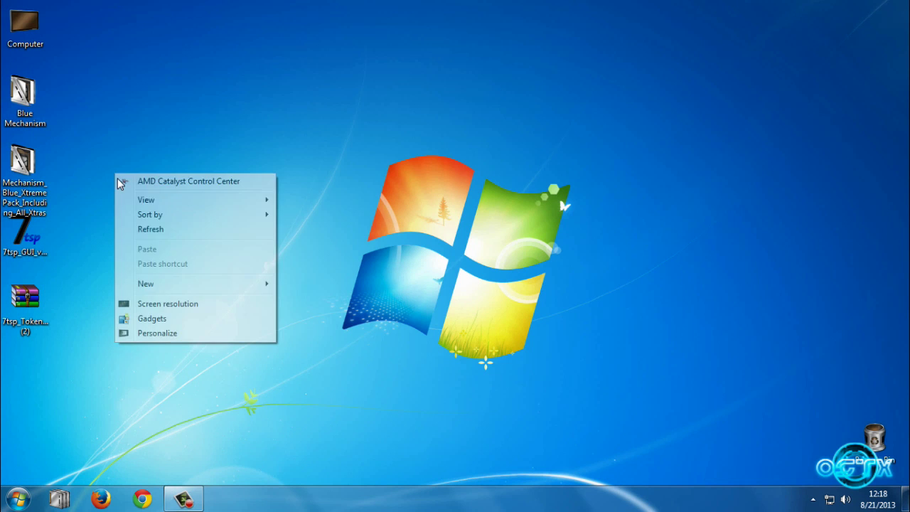
click(138, 229)
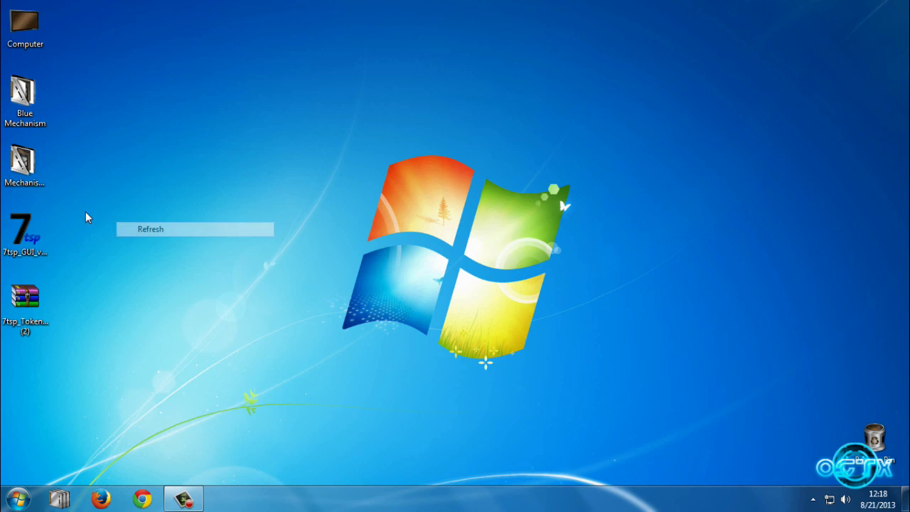
double_click(26, 176)
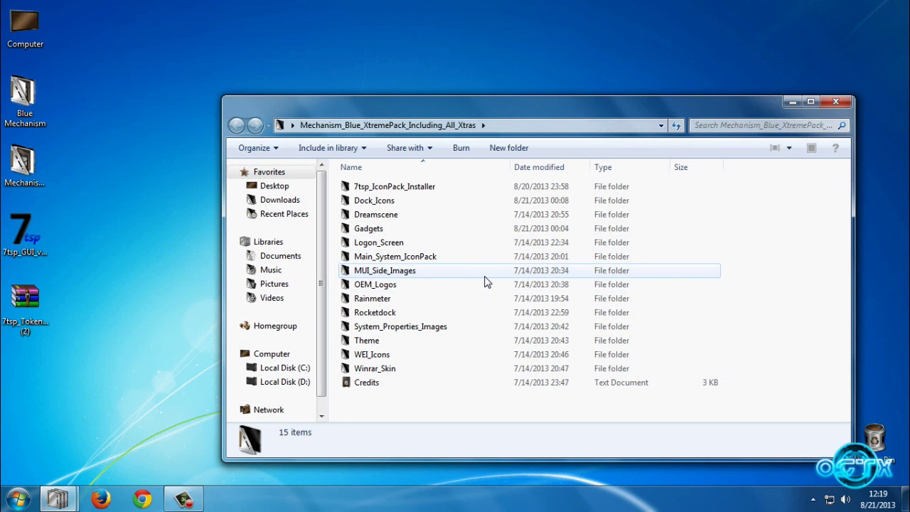
click(810, 101)
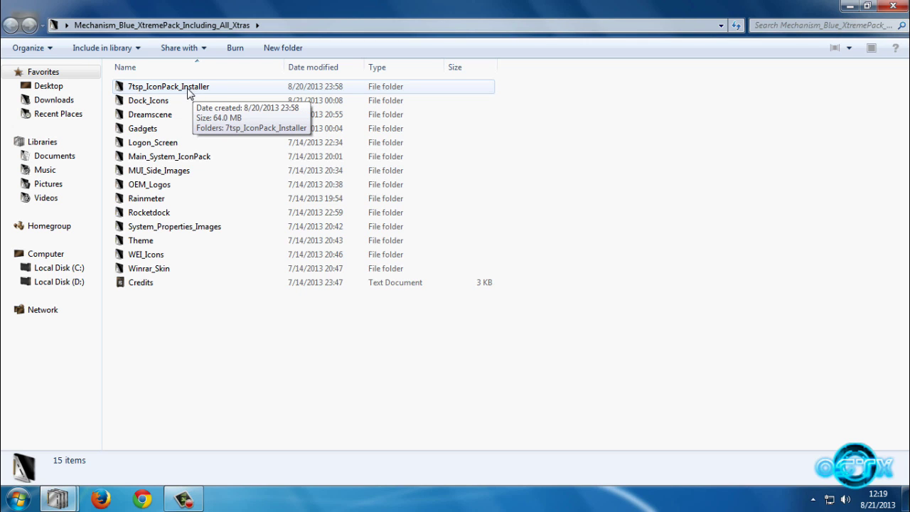
double_click(296, 9)
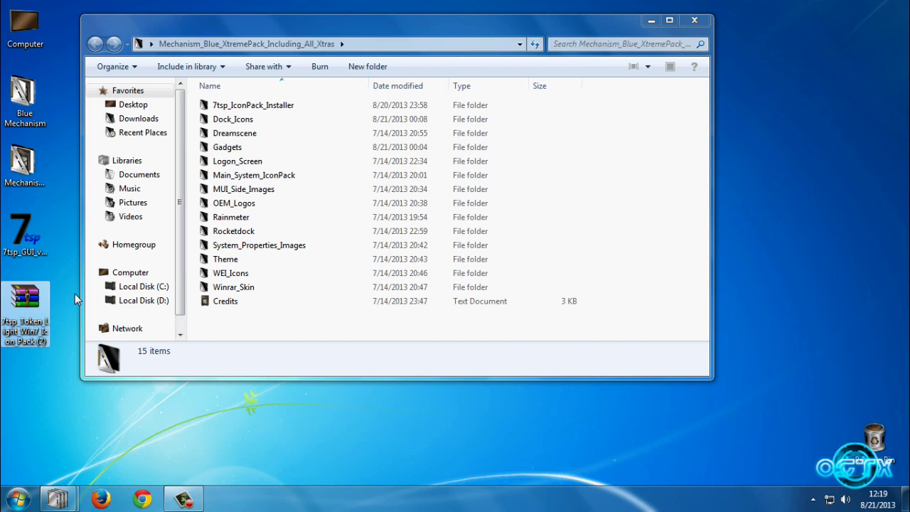
click(668, 20)
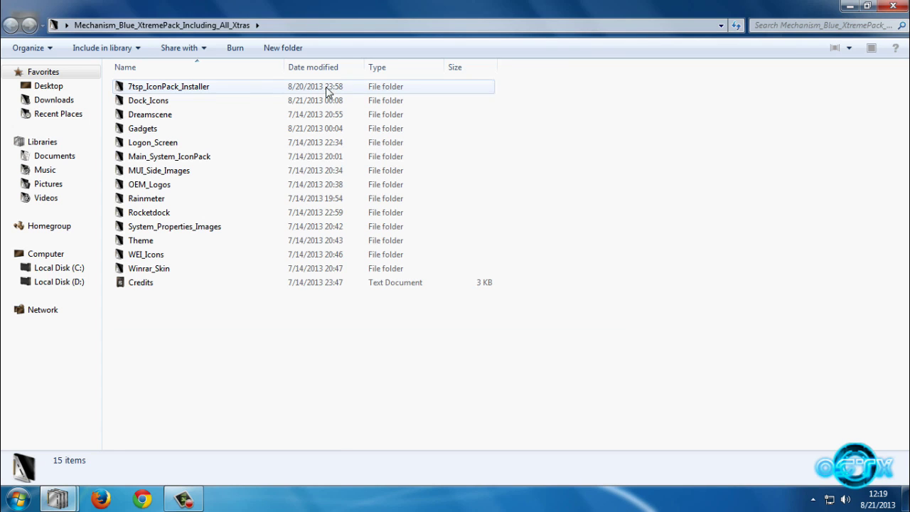
- Copy all icons from the PNG folder of the extracted Mechanism_Dock_Icons_(Blue) folder inside Dock_Icons
double_click(166, 106)
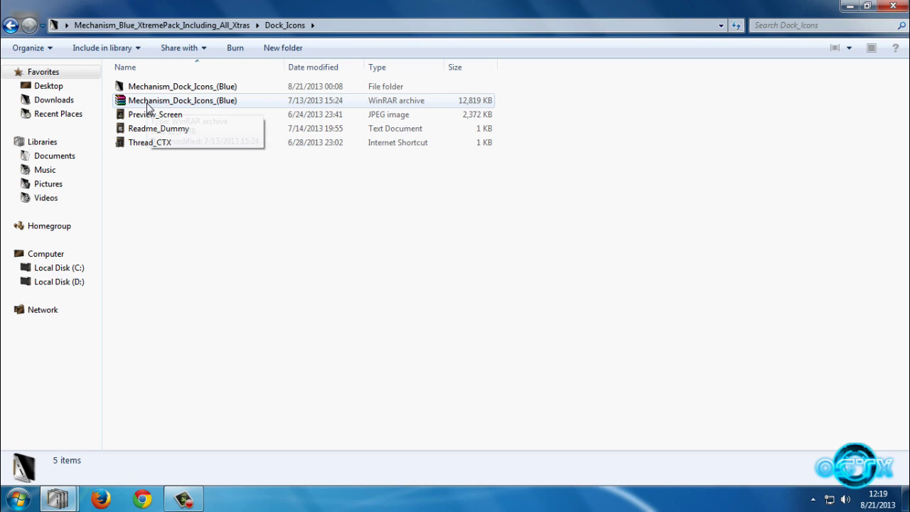
right_click(148, 105)
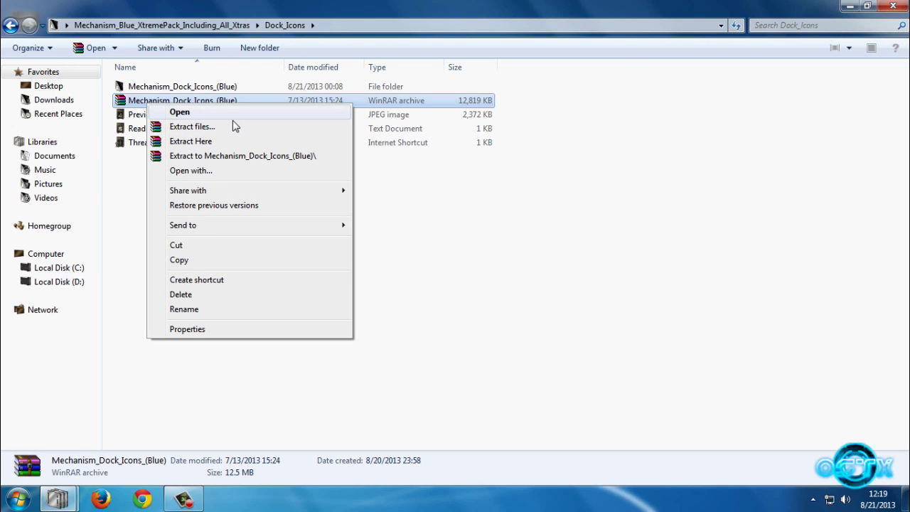
double_click(148, 87)
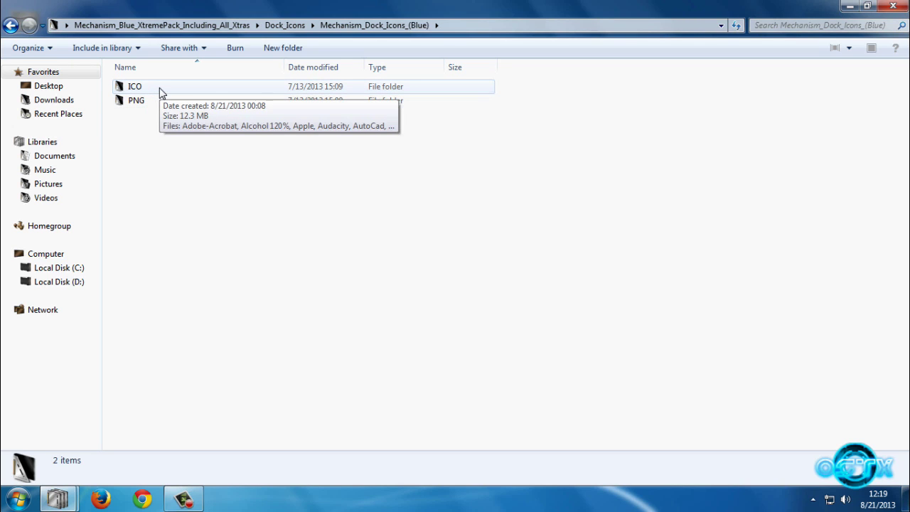
double_click(152, 103)
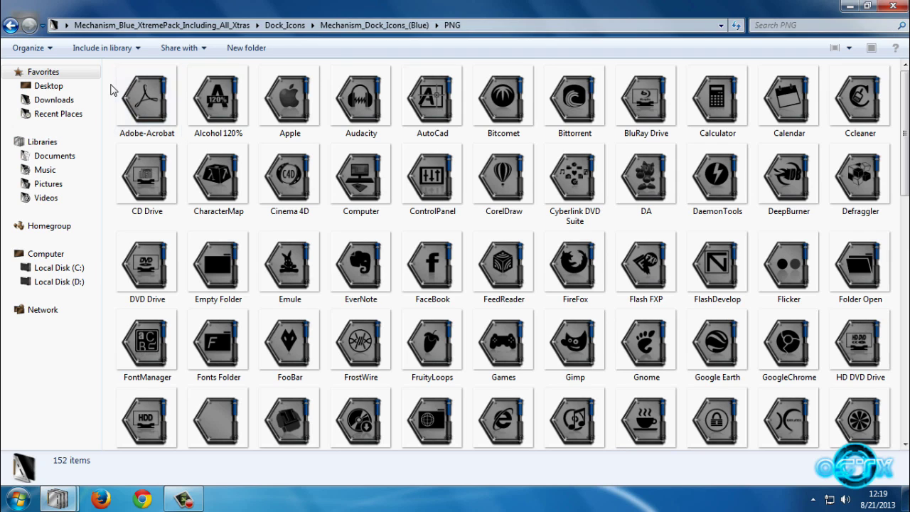
drag(110, 85, 743, 451)
right_click(720, 424)
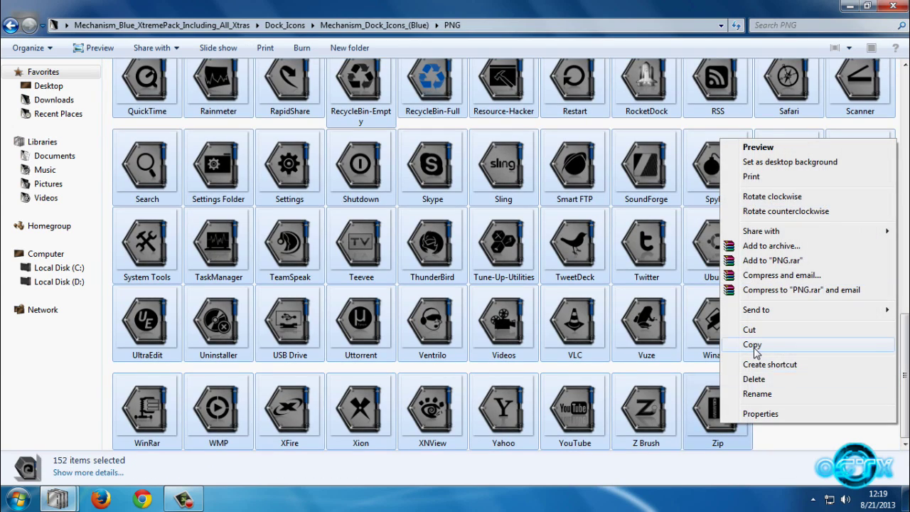
click(751, 344)
- View RocketDock's Icons folder as the paste location for the copied icons, return to the RocketDock folder and minimize its window
mouse_move(48, 505)
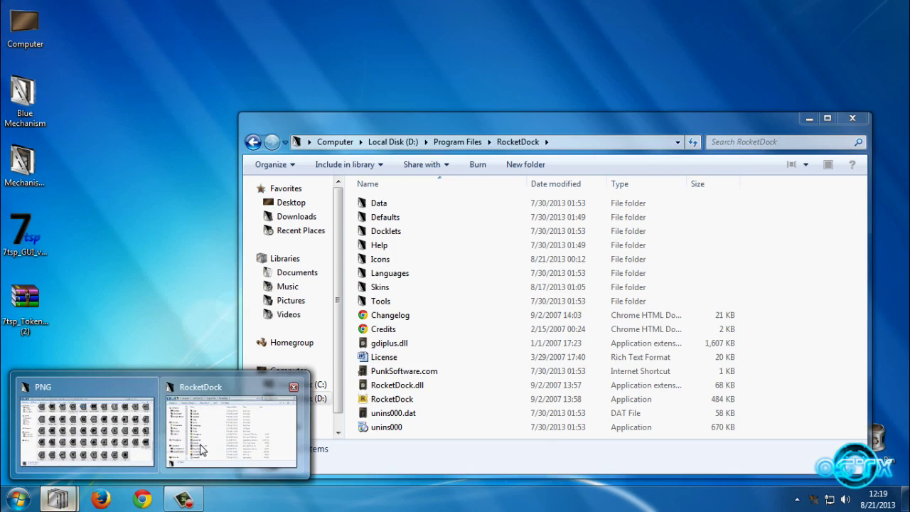
click(199, 443)
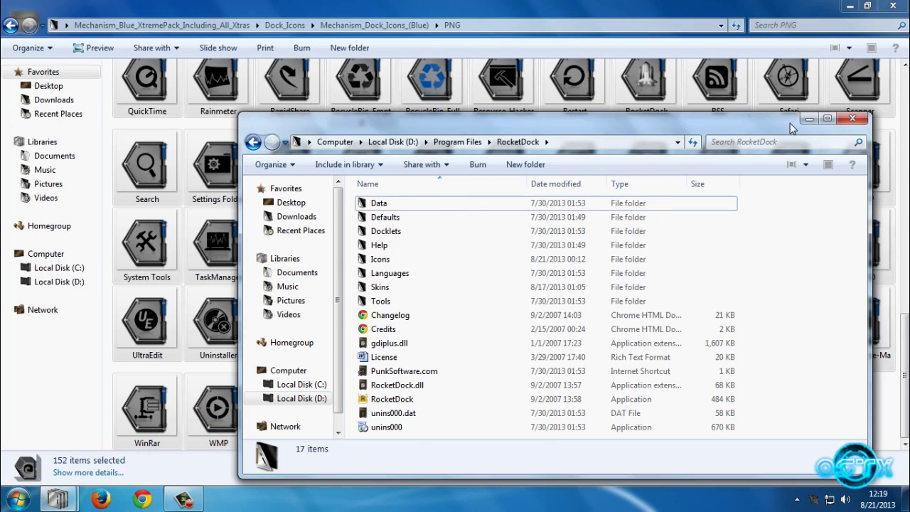
click(827, 118)
double_click(139, 142)
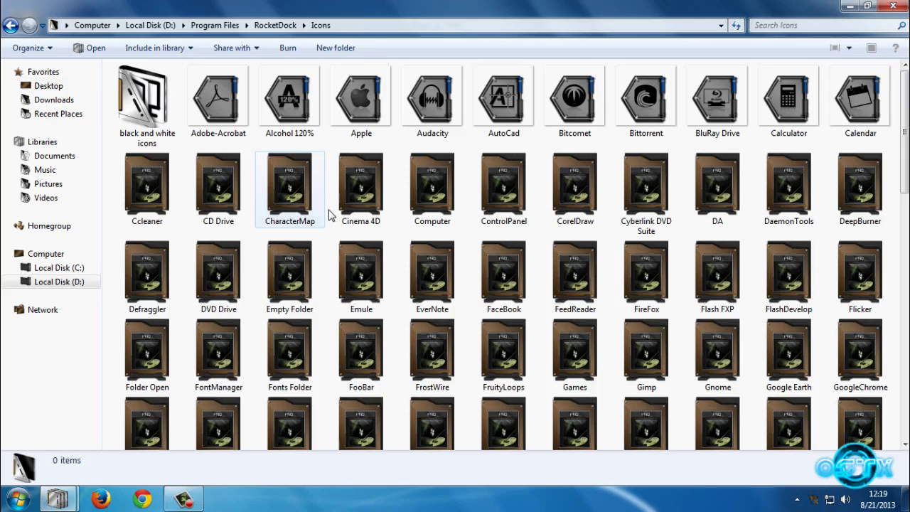
right_click(110, 165)
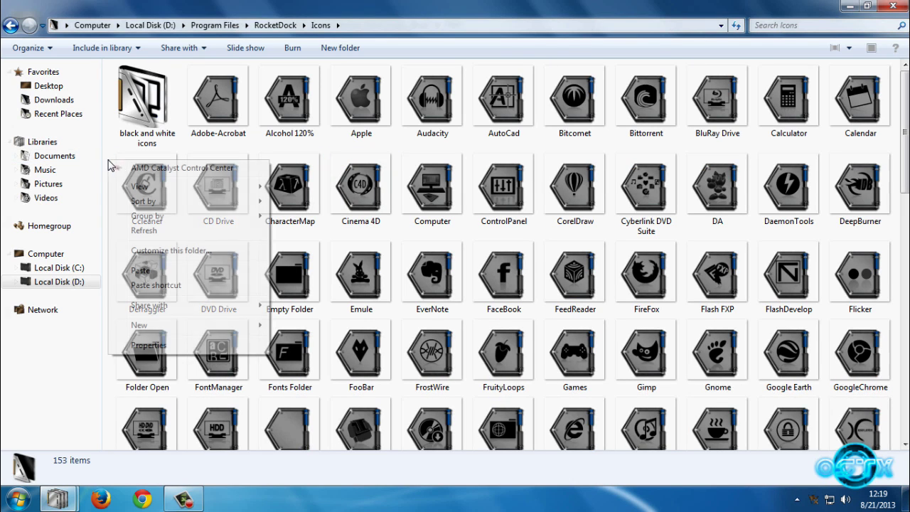
click(11, 28)
click(850, 7)
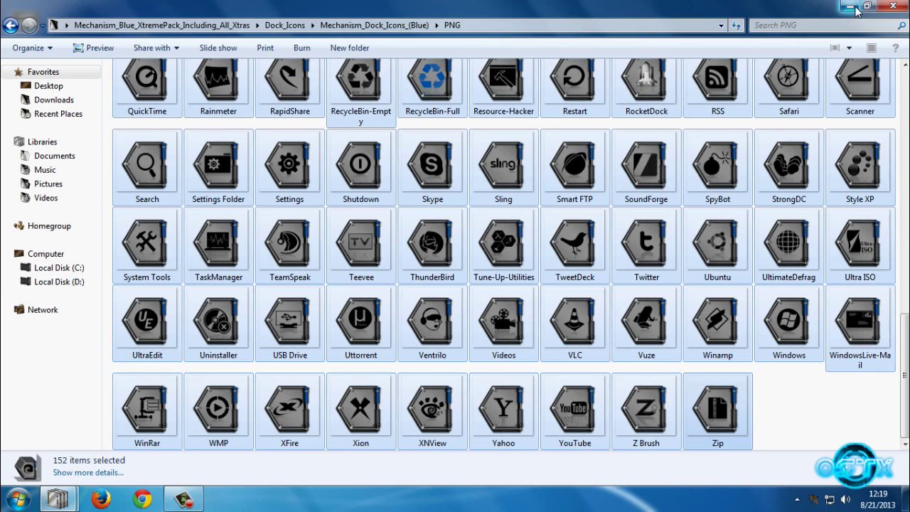
- Go back to the Mechanism_Blue_XtremePack_Including_All_Xtras folder and minimize its window
click(11, 27)
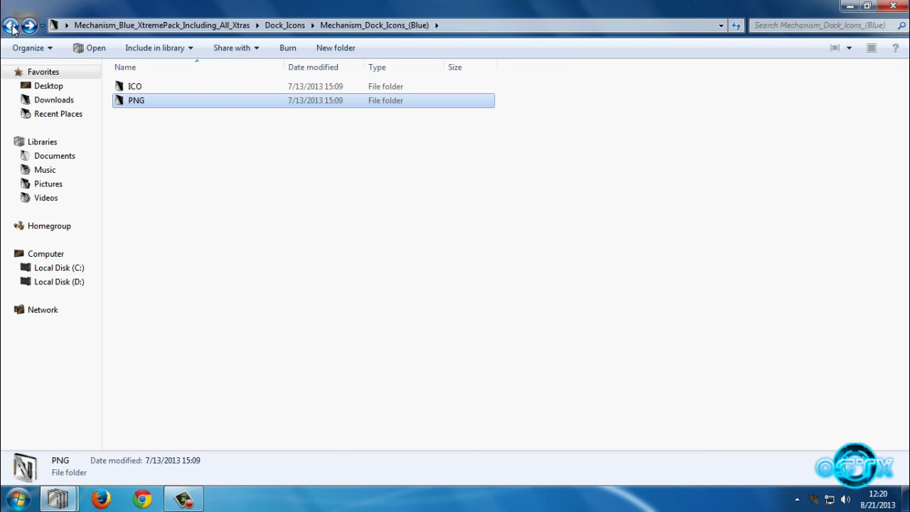
click(12, 27)
click(11, 27)
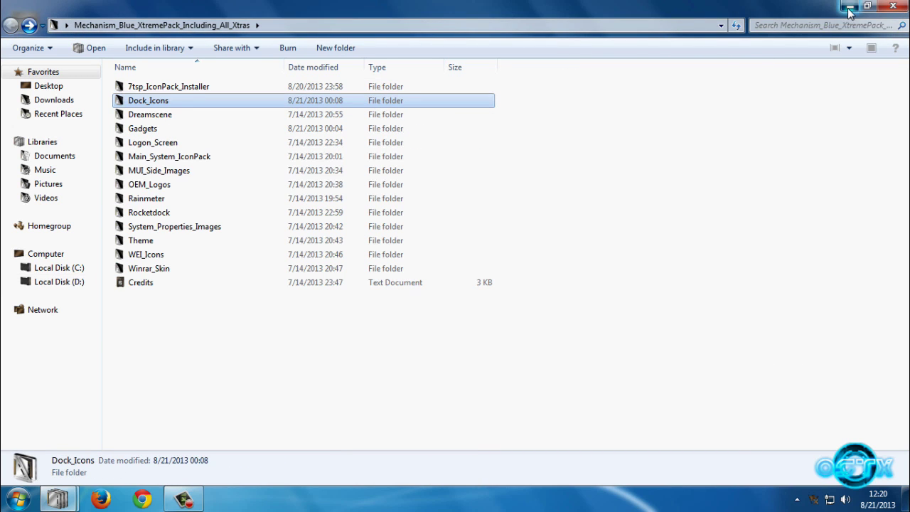
click(850, 7)
- Try the new Mechanism icons, such as Calendar.png, on the Skype dock item and restore its default icon
mouse_move(510, 6)
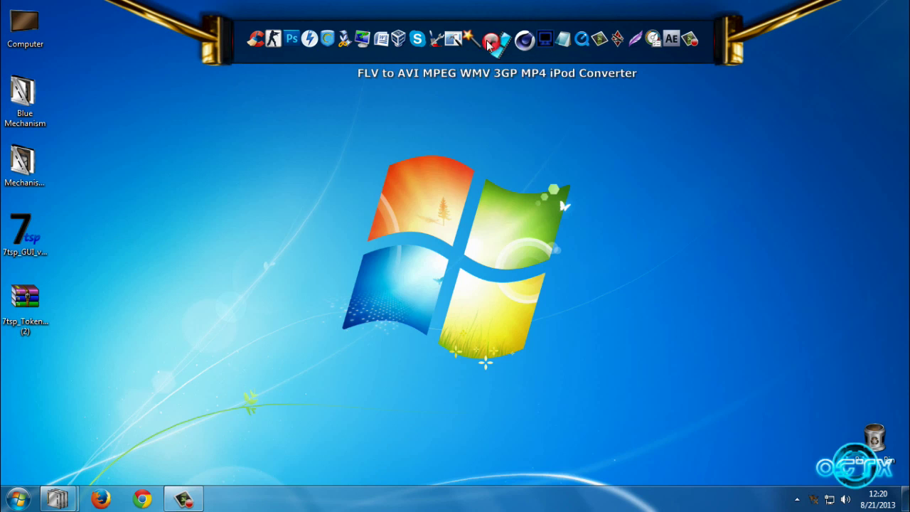
right_click(429, 47)
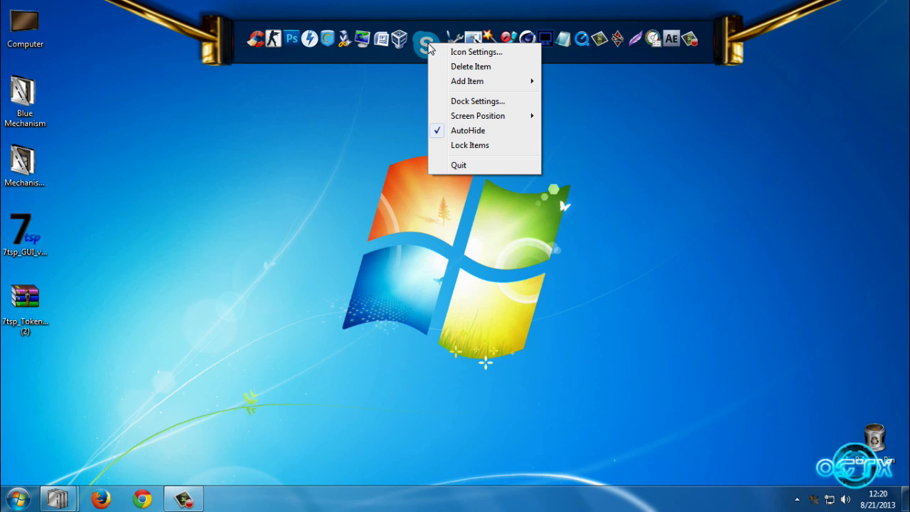
click(469, 54)
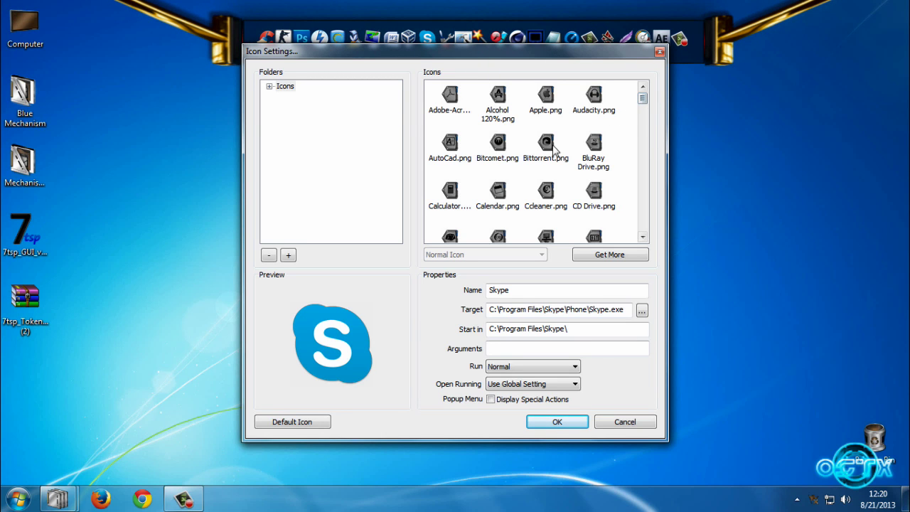
click(545, 150)
click(545, 199)
click(498, 199)
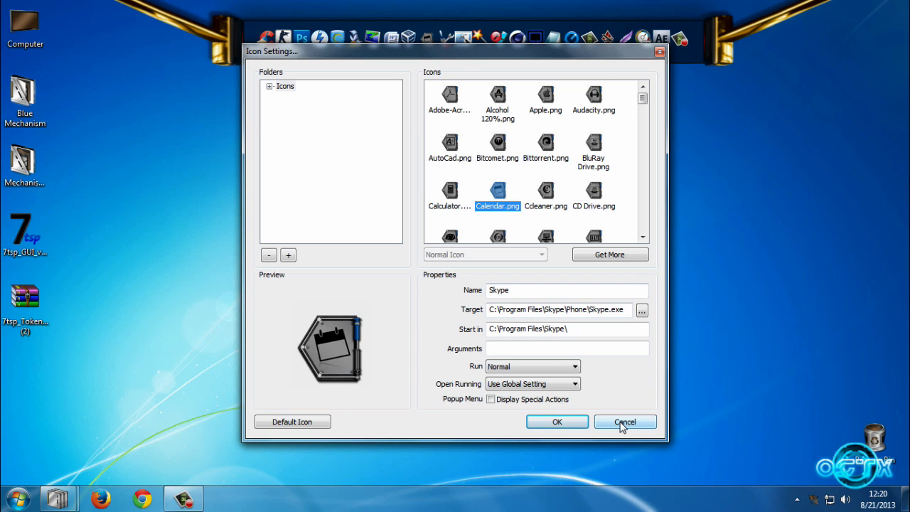
click(294, 423)
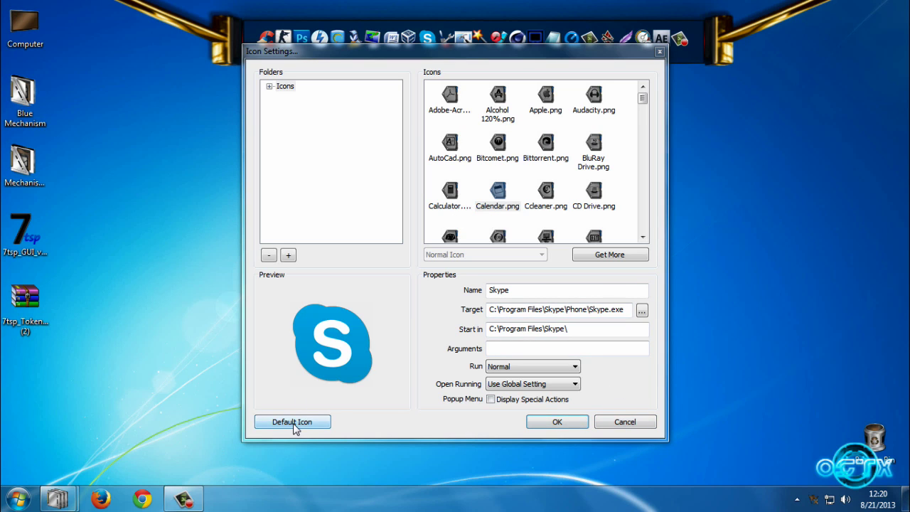
click(562, 426)
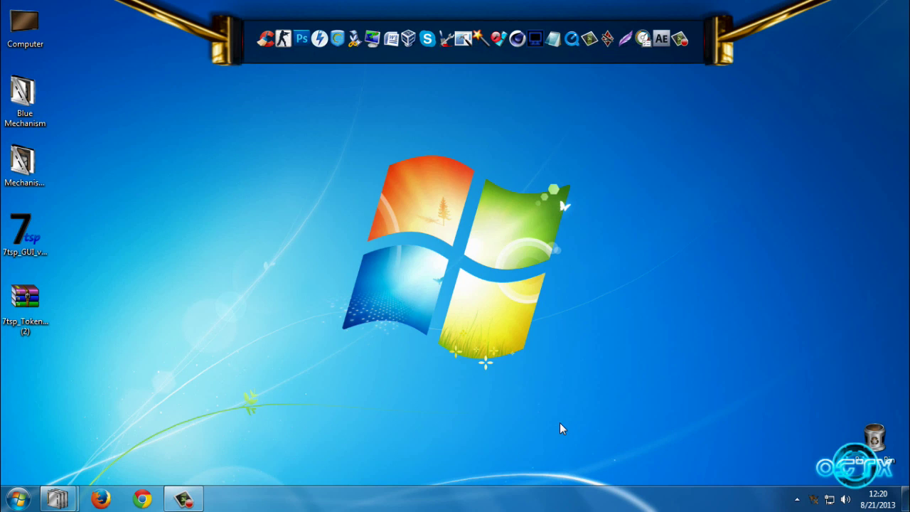
- Restore the XtremePack window, open its Gadgets folder and select the Phaser CPU & Ram.gadget WinRAR archive
mouse_move(58, 498)
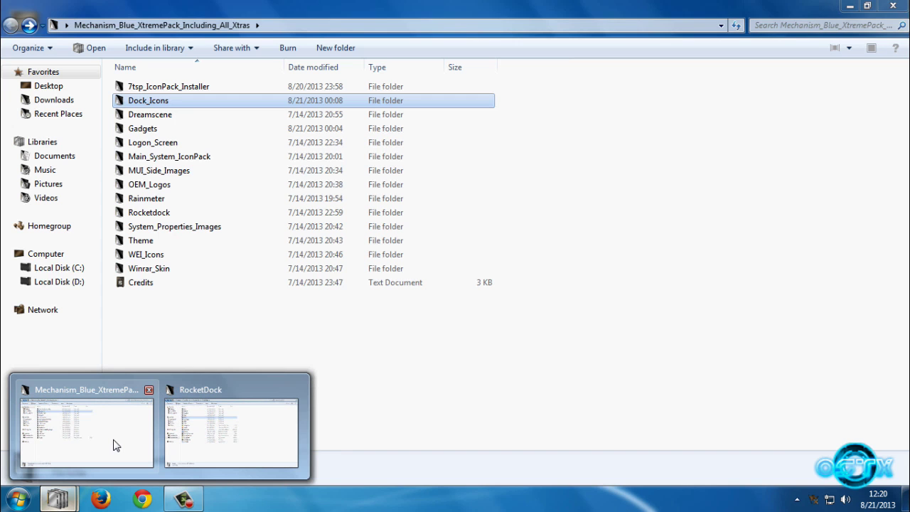
click(114, 443)
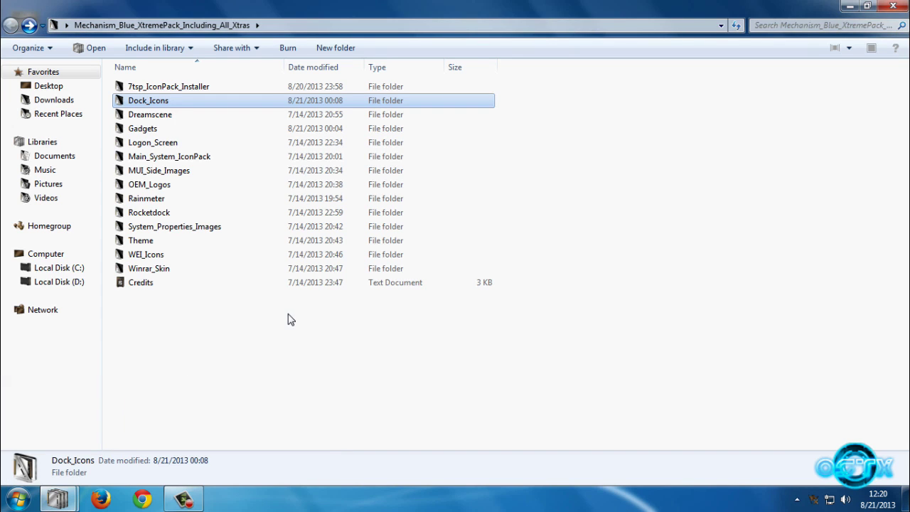
click(171, 121)
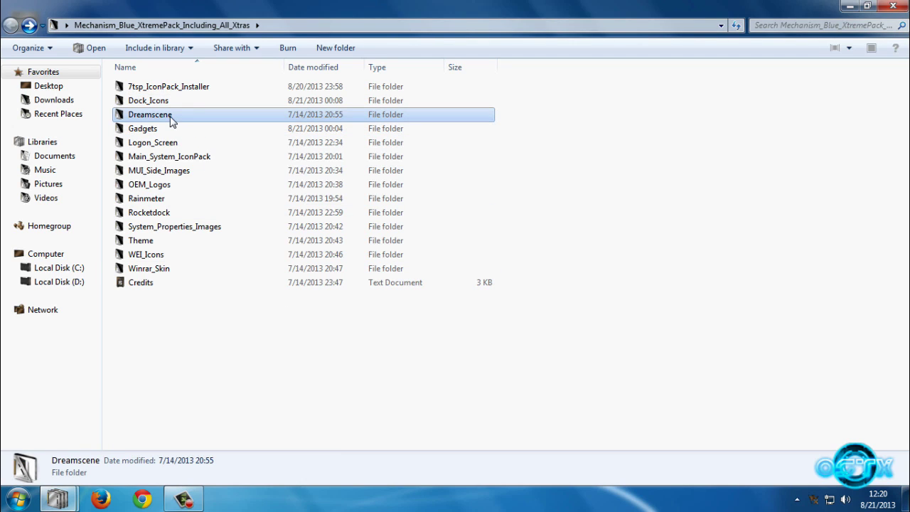
double_click(151, 130)
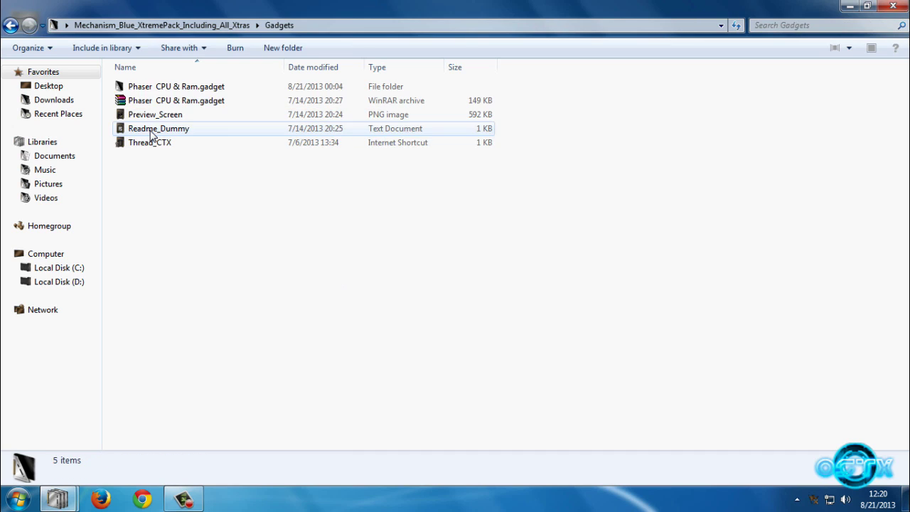
click(160, 103)
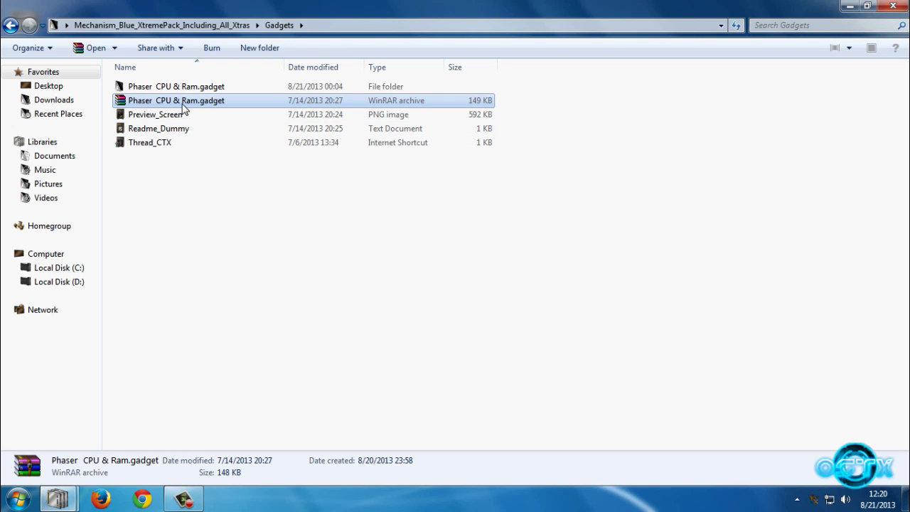
- Open Readme_Dummy in the Gadgets folder, copy the text shell:gadgets from its first instruction and close the file
right_click(181, 103)
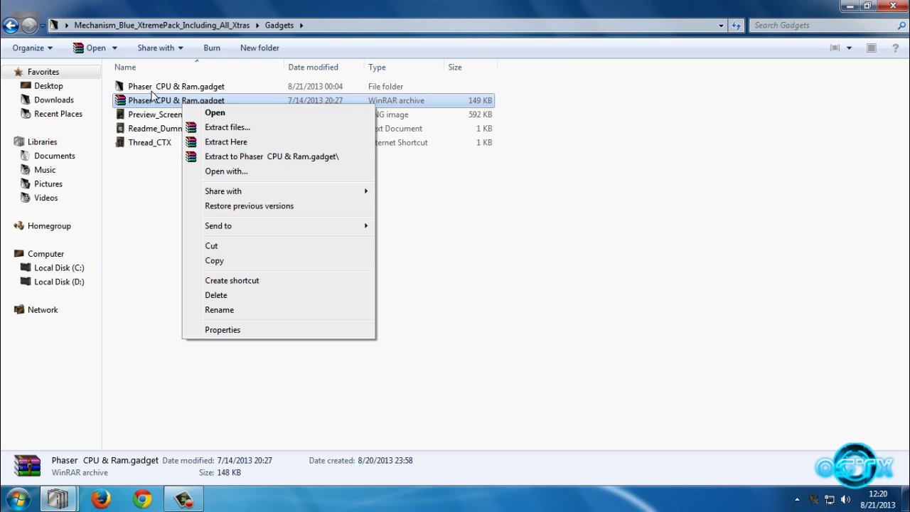
click(149, 117)
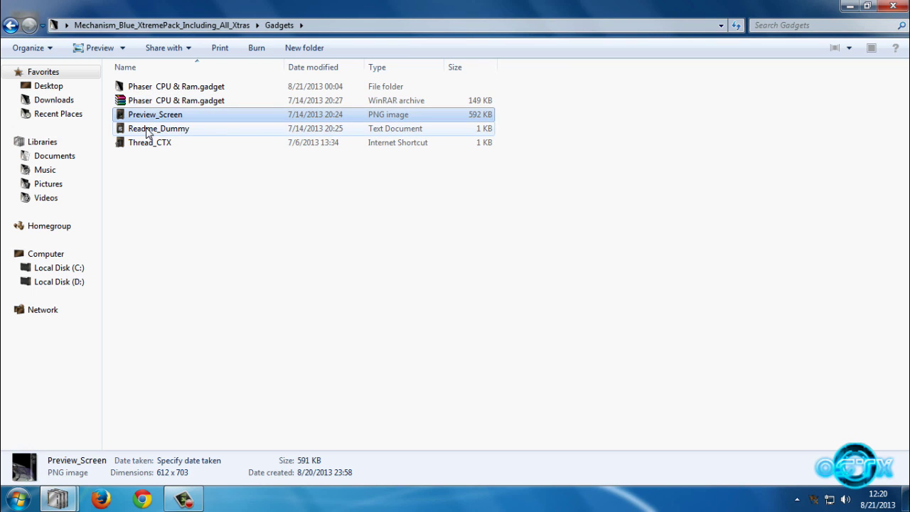
double_click(149, 129)
drag(522, 135, 634, 135)
right_click(613, 135)
click(632, 177)
click(733, 73)
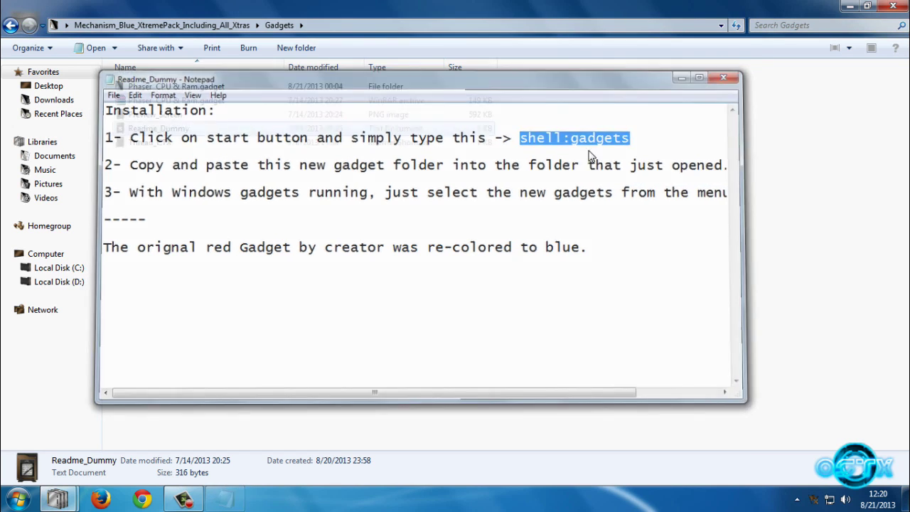
- Open the Windows Sidebar Gadgets folder by running the copied shell:gadgets command, and minimize its window
click(18, 499)
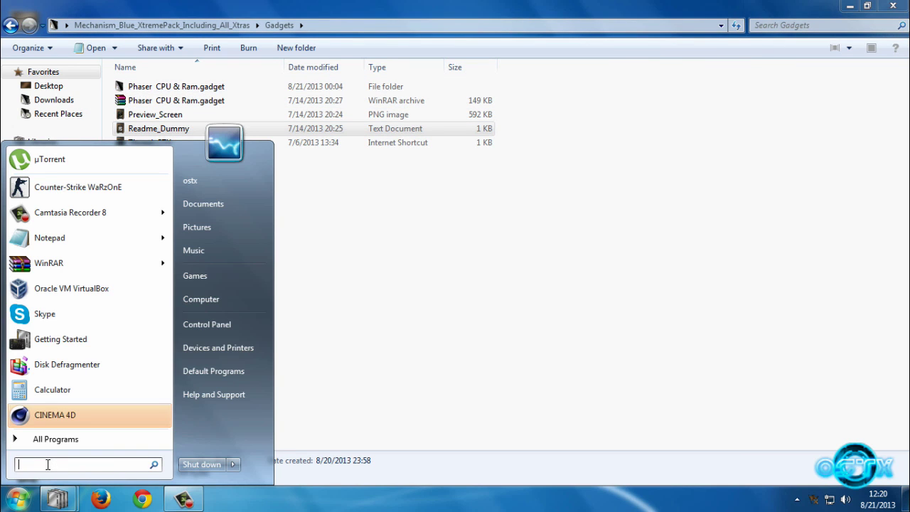
key(ctrl+v)
key(Return)
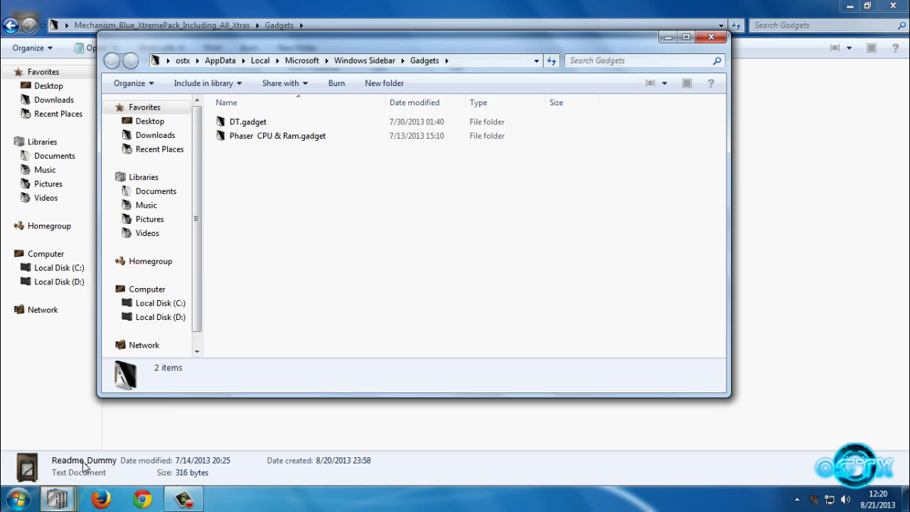
click(667, 37)
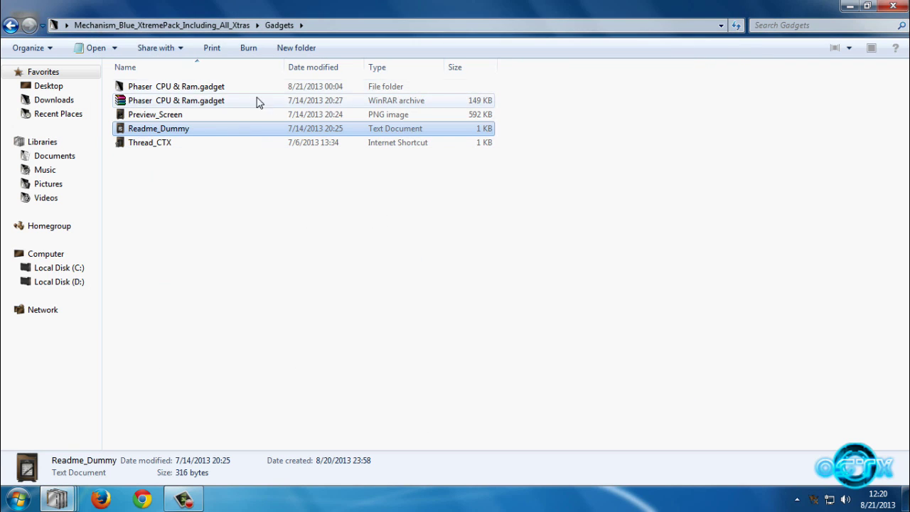
- Copy the inner Phaser CPU & Ram.gadget folder and go back to the Mechanism_Blue_XtremePack_Including_All_Xtras folder
double_click(178, 88)
right_click(165, 87)
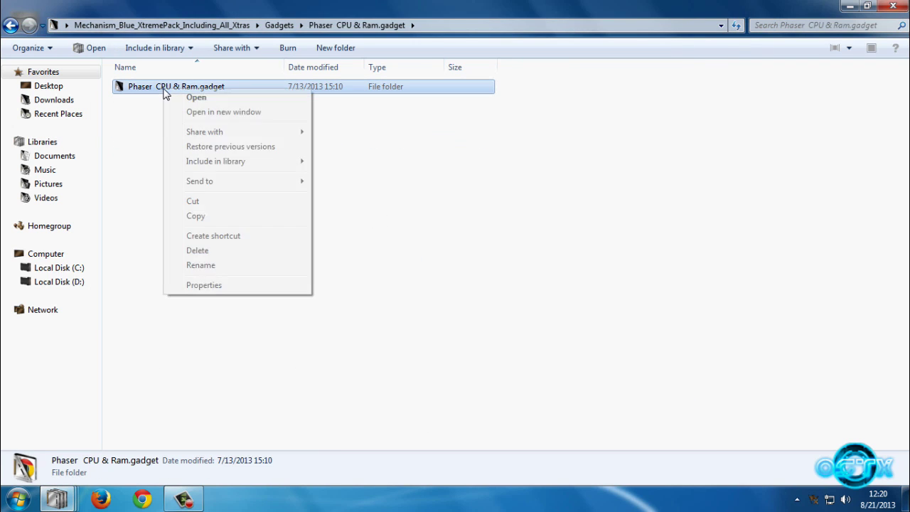
click(237, 214)
click(10, 26)
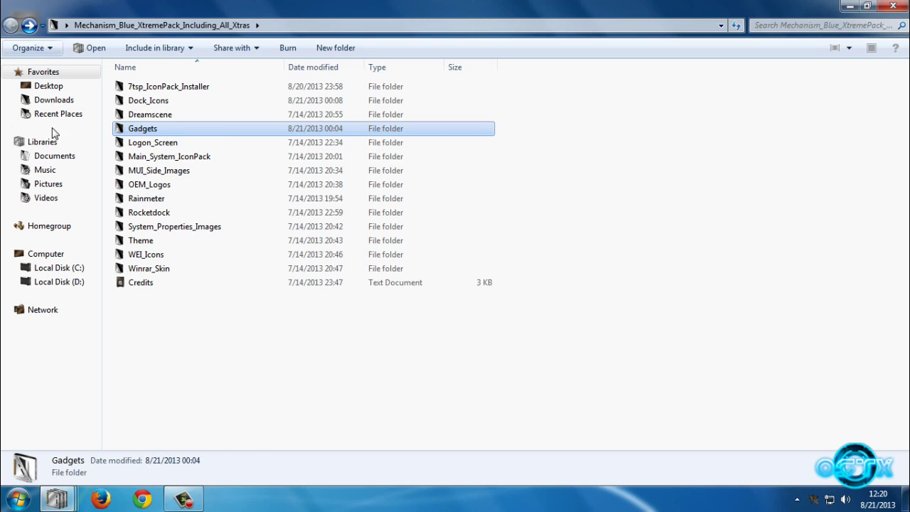
- Paste the gadget folder into the Windows Sidebar Gadgets folder, merging folders and replacing all duplicate files, and close that window
click(51, 504)
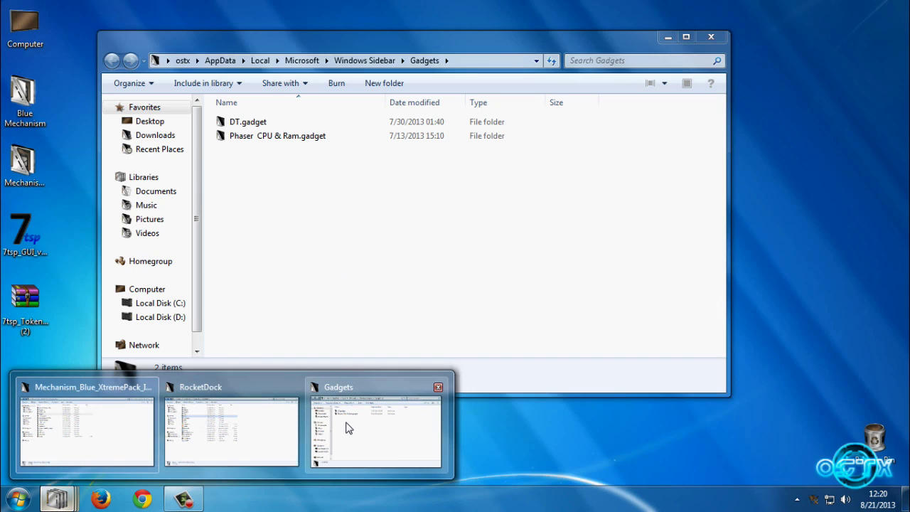
click(345, 427)
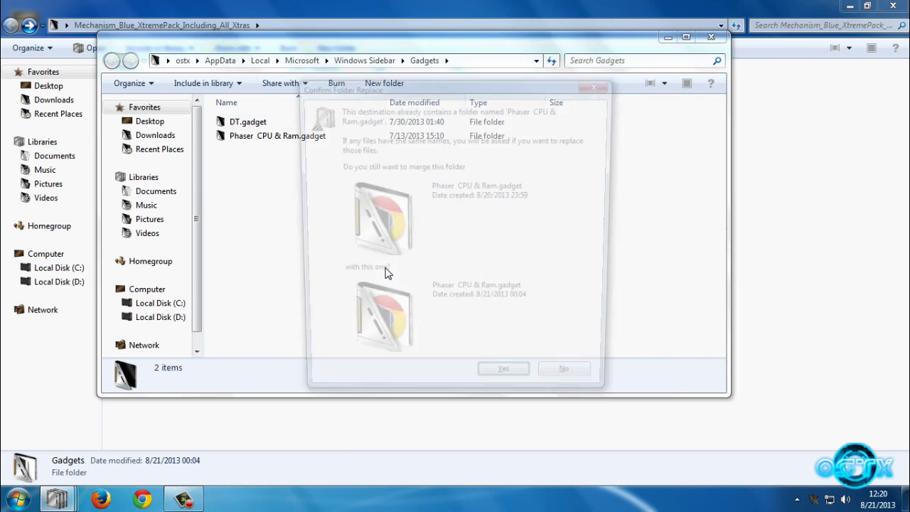
click(493, 387)
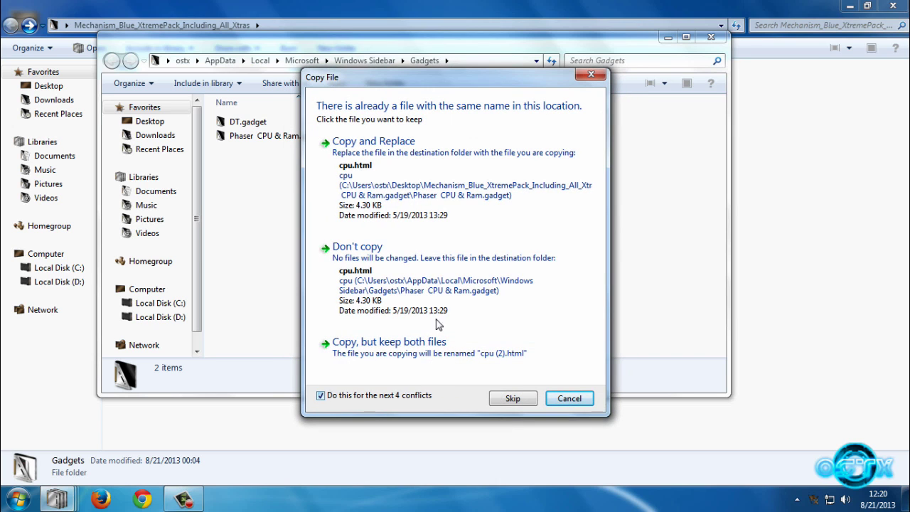
click(458, 201)
click(434, 371)
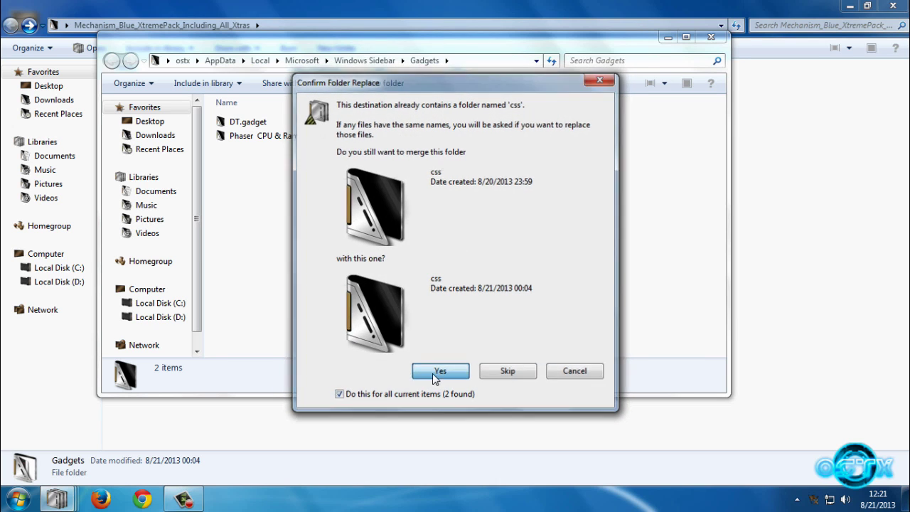
click(711, 37)
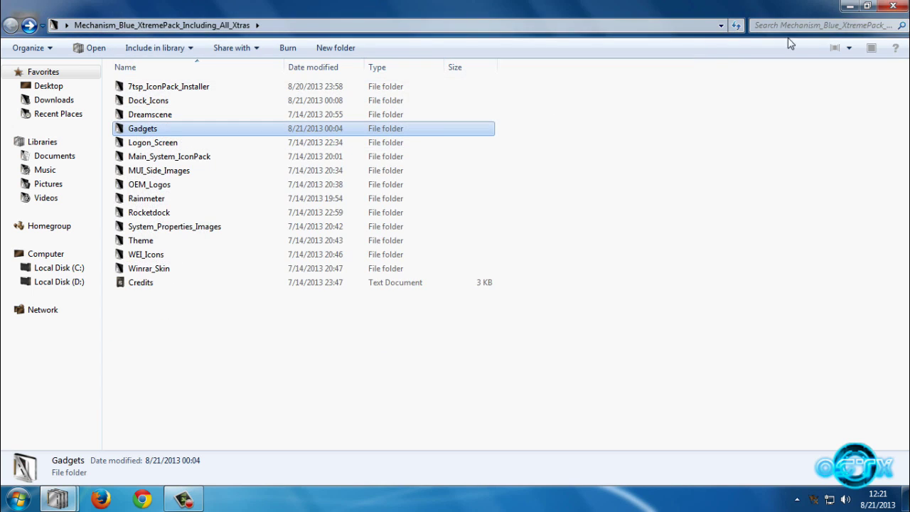
- Add the Phaser Cpu/Ram gadget to the desktop from the Windows gadget gallery, close the gallery and refresh the desktop
click(850, 5)
right_click(475, 147)
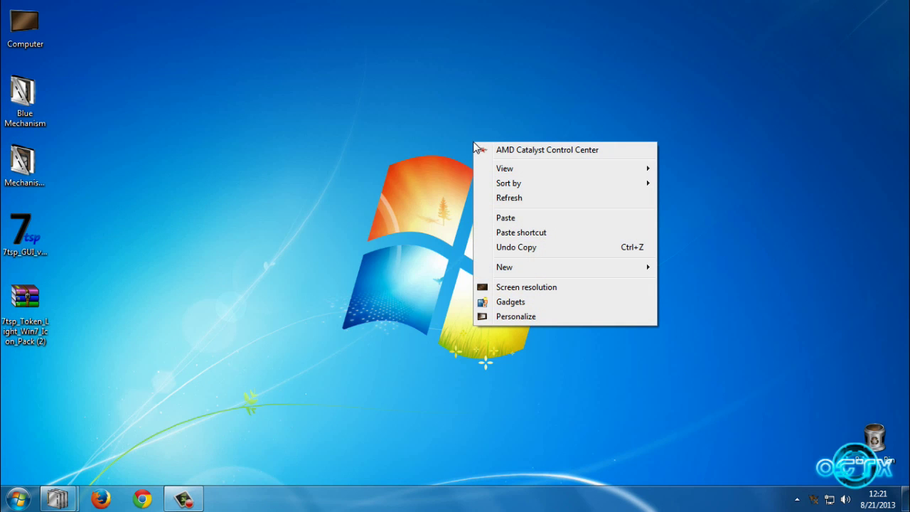
click(551, 304)
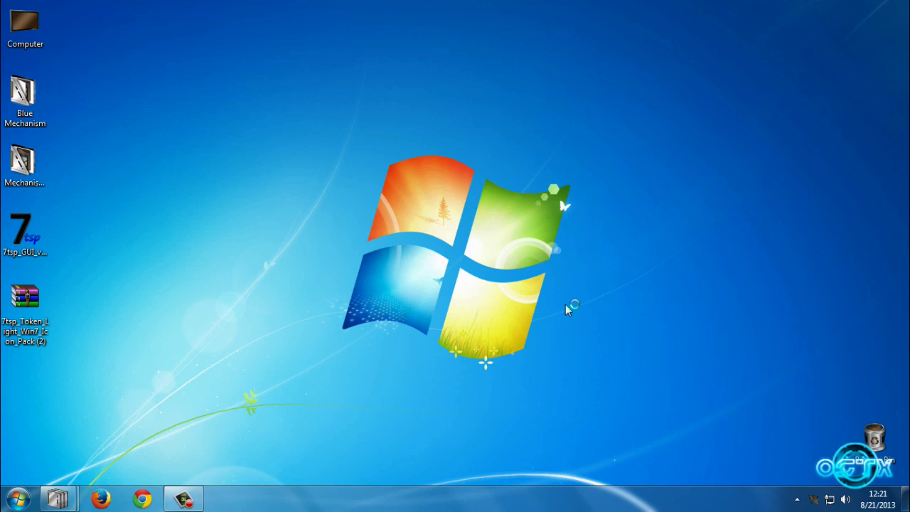
click(282, 277)
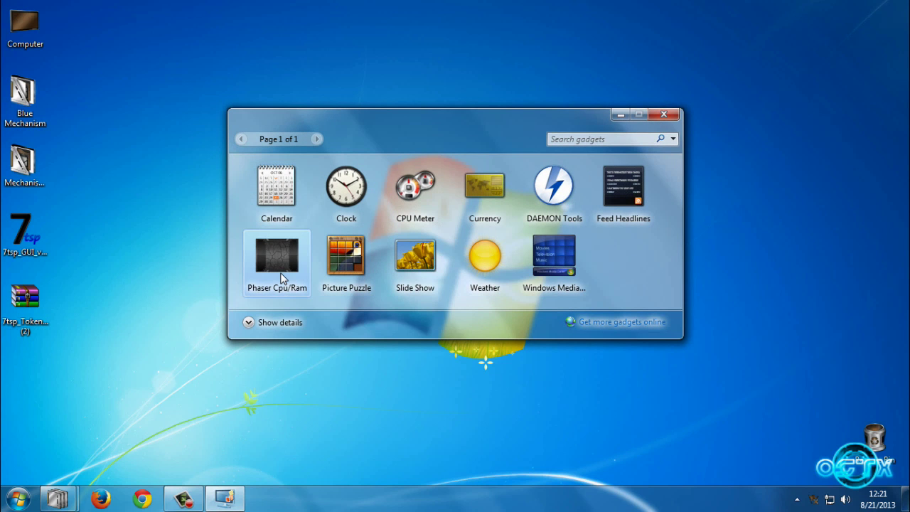
double_click(282, 277)
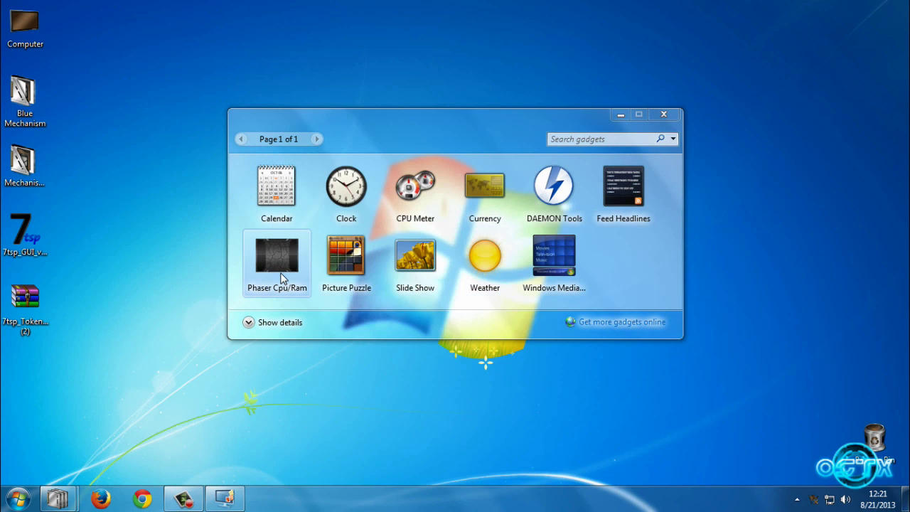
click(662, 115)
right_click(466, 76)
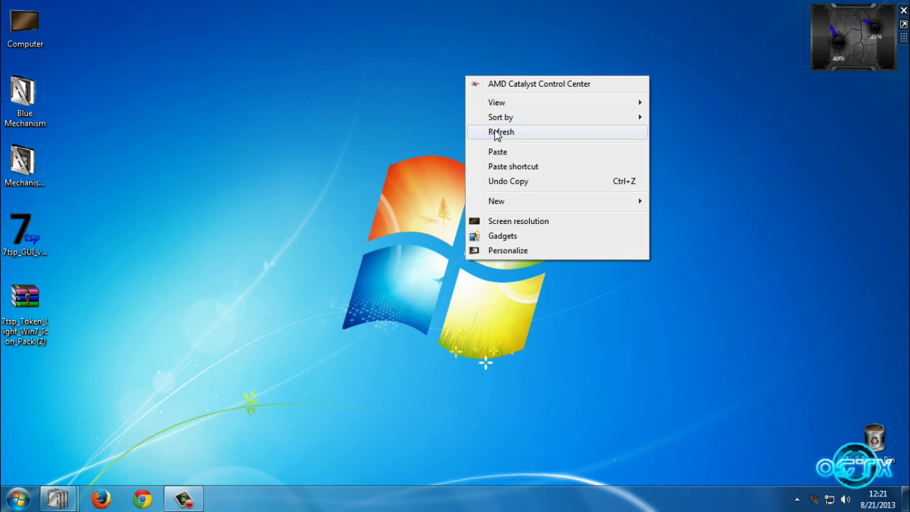
click(498, 132)
- Restore the XtremePack window and run Windows7LogonEditorv2 from the WIndows7_Logon_Editor_v2_(NanWick) folder inside Logon_Screen
mouse_move(58, 499)
click(85, 440)
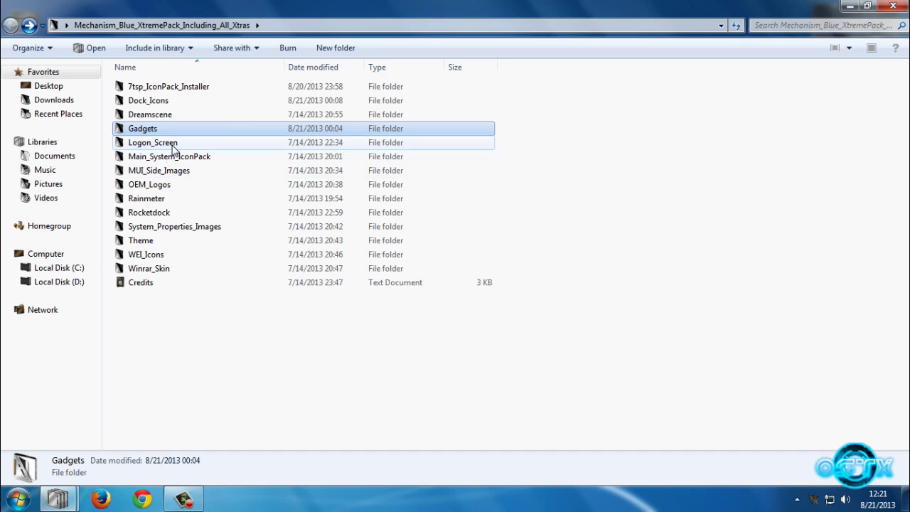
double_click(152, 142)
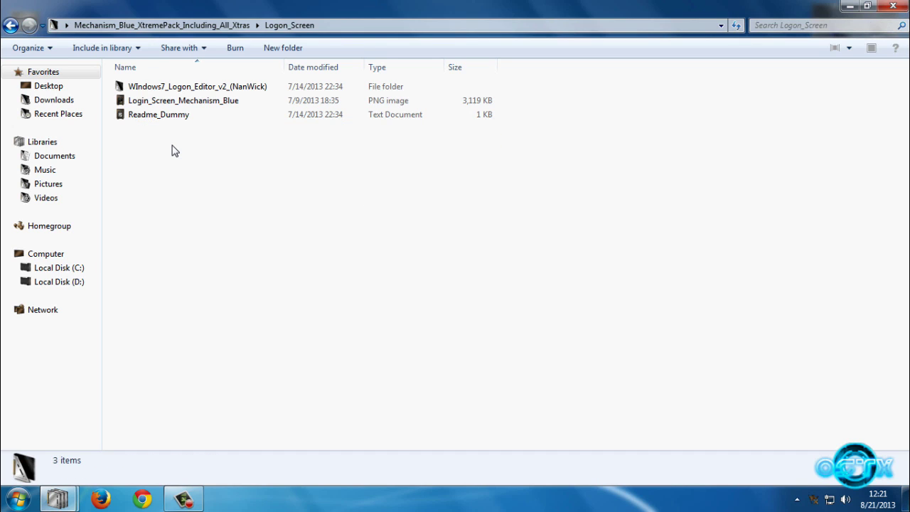
click(133, 88)
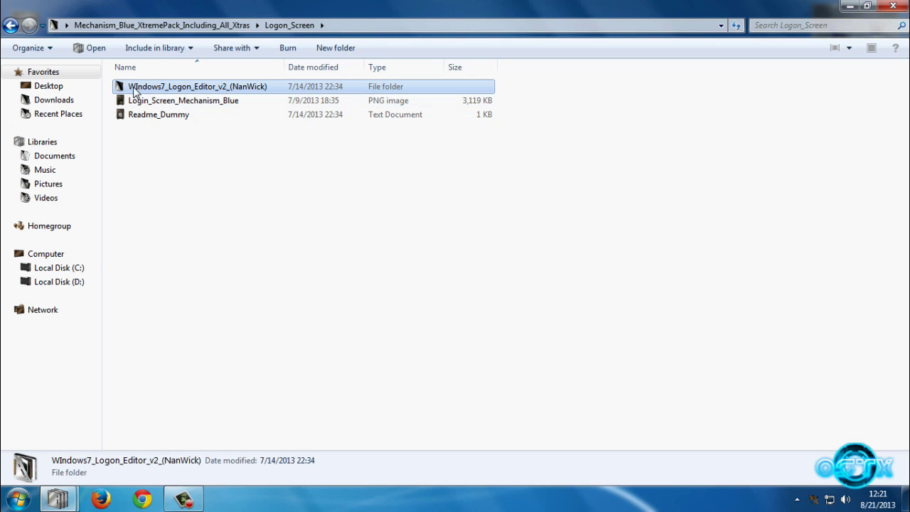
double_click(207, 91)
double_click(177, 101)
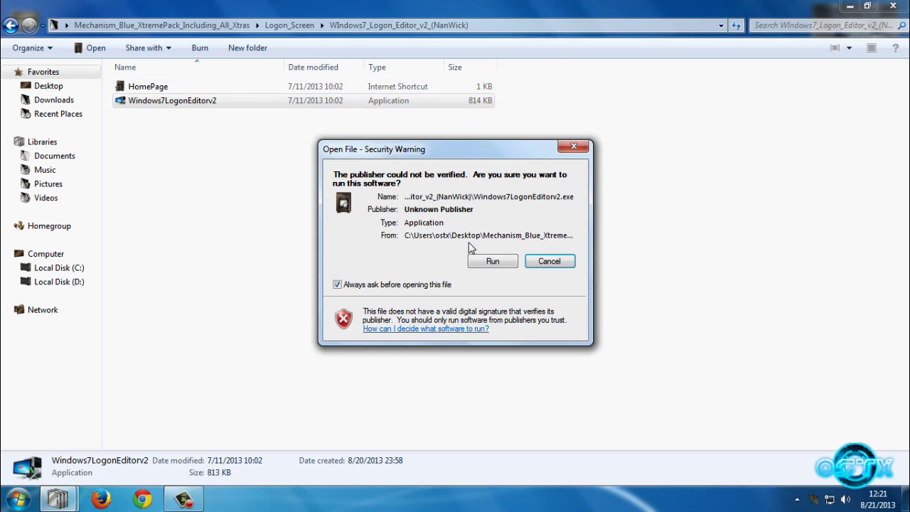
click(491, 261)
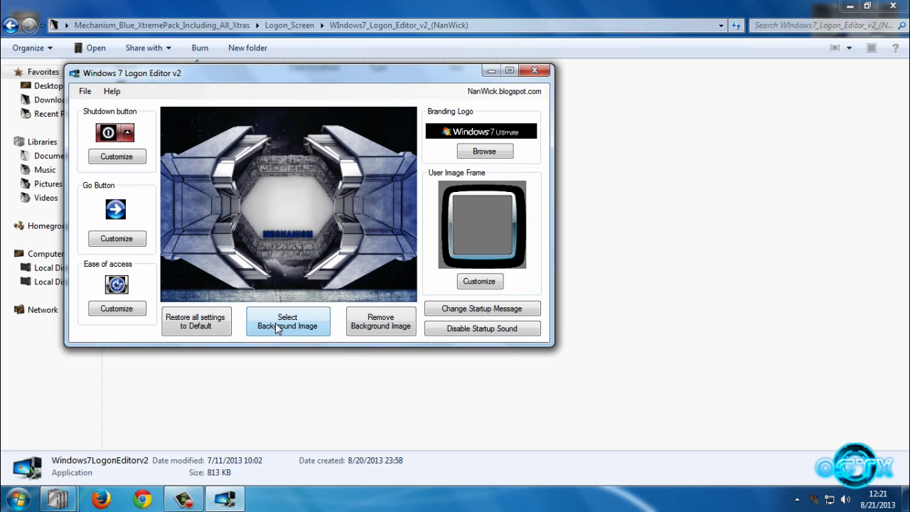
- Set Login_Screen_Mechanism_Blue from the pack's Logon_Screen folder on the Desktop as the logon background image
click(280, 326)
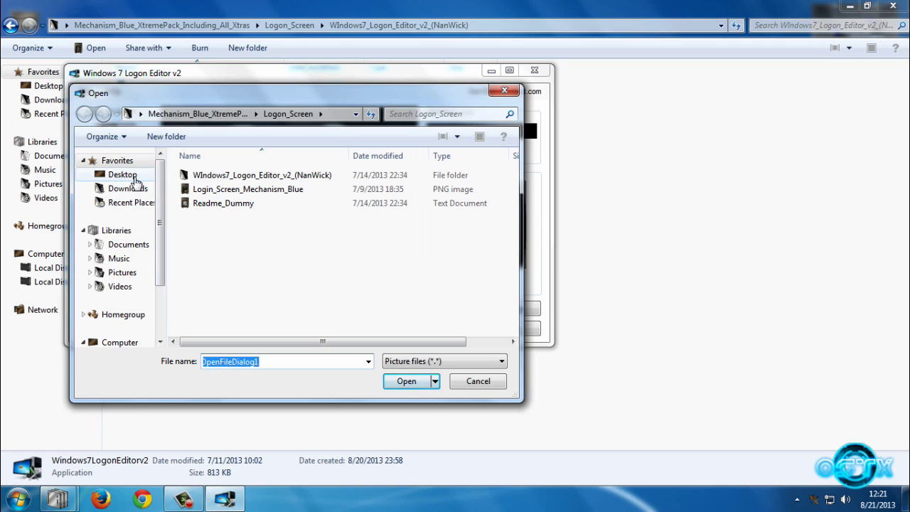
click(133, 179)
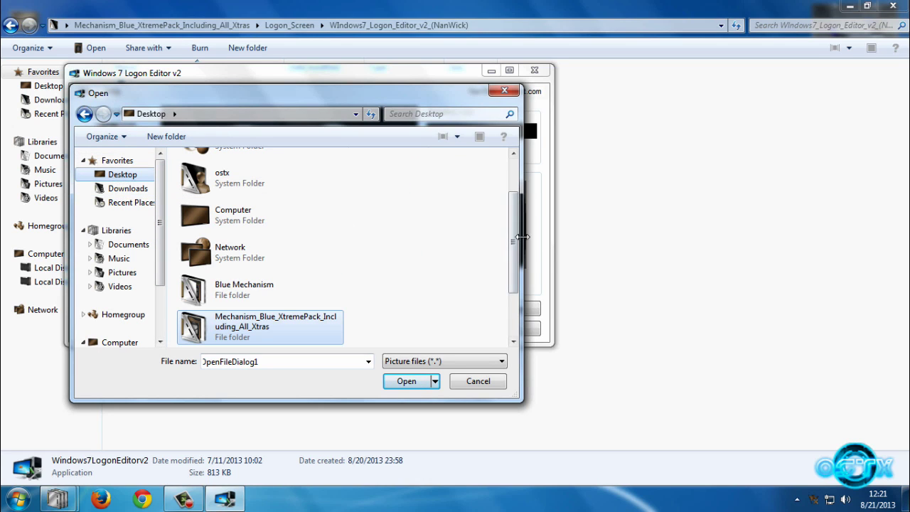
scroll(307, 280, down, 2)
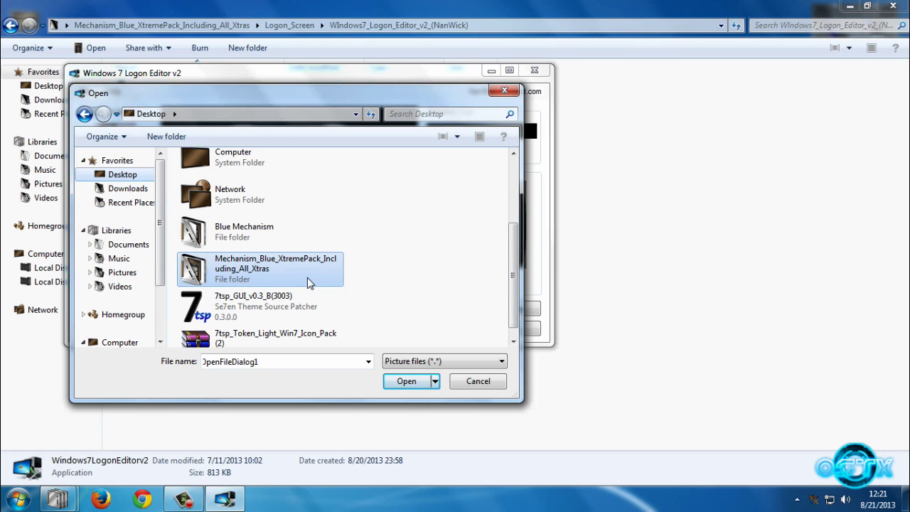
double_click(293, 277)
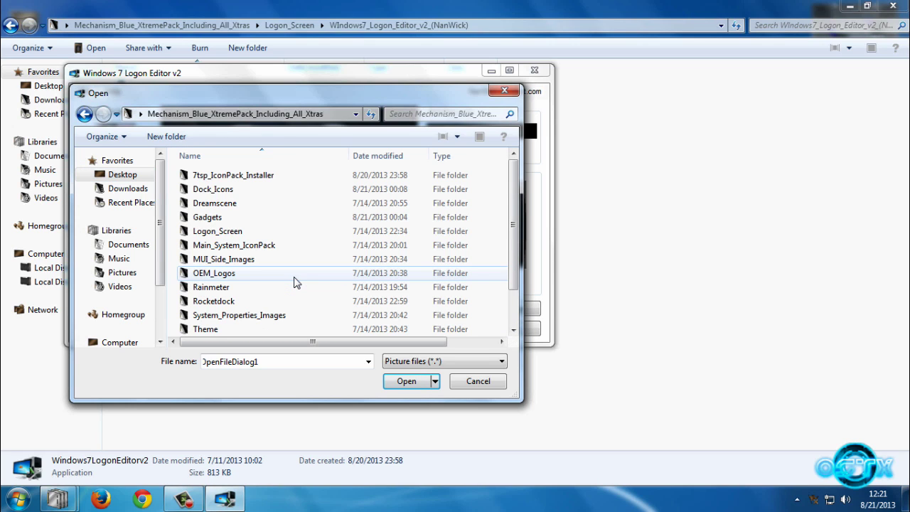
double_click(245, 232)
click(241, 191)
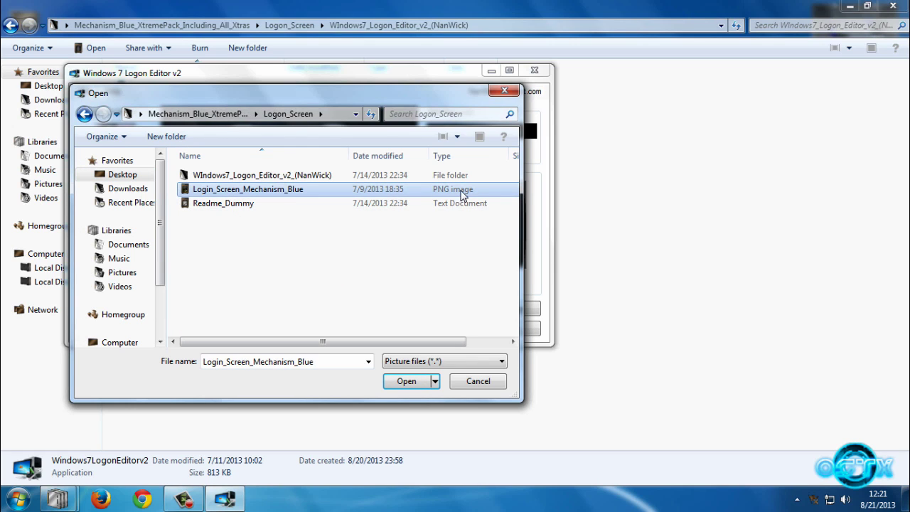
click(396, 381)
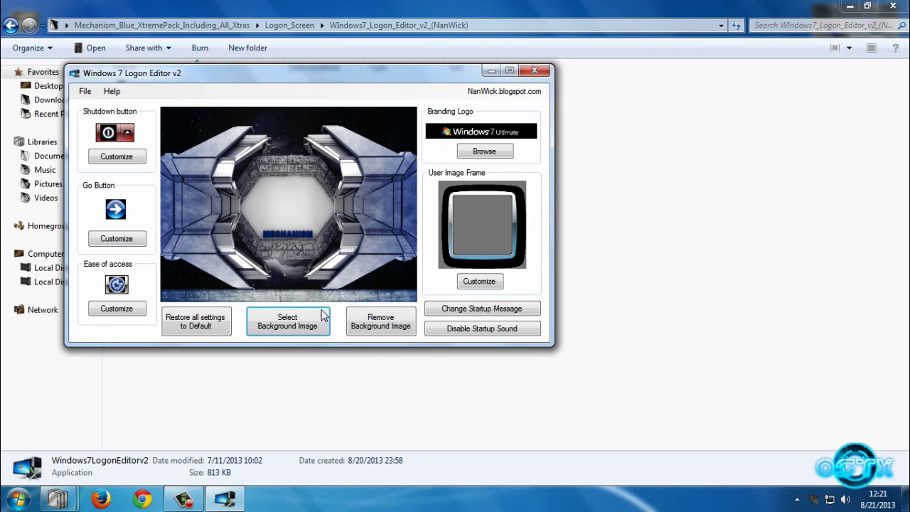
- Close Windows 7 Logon Editor v2 and return to the Mechanism_Blue_XtremePack_Including_All_Xtras folder
drag(390, 82, 483, 146)
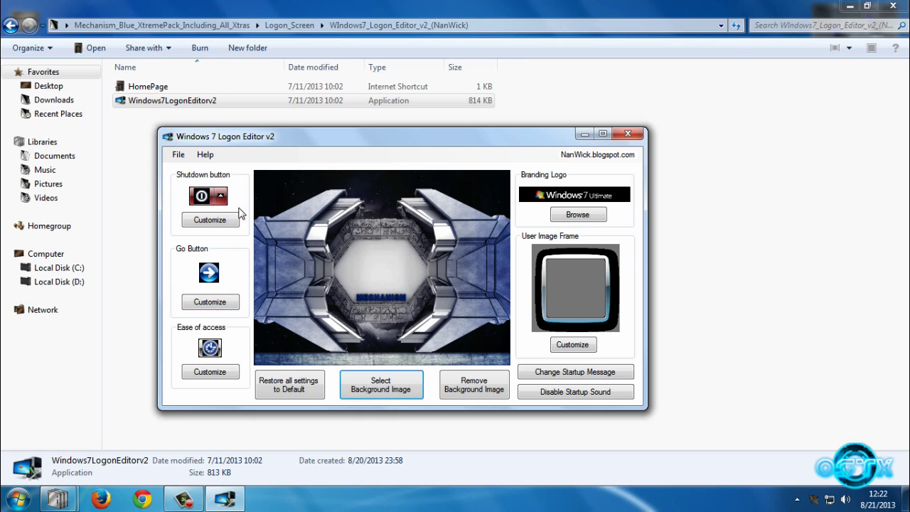
click(628, 134)
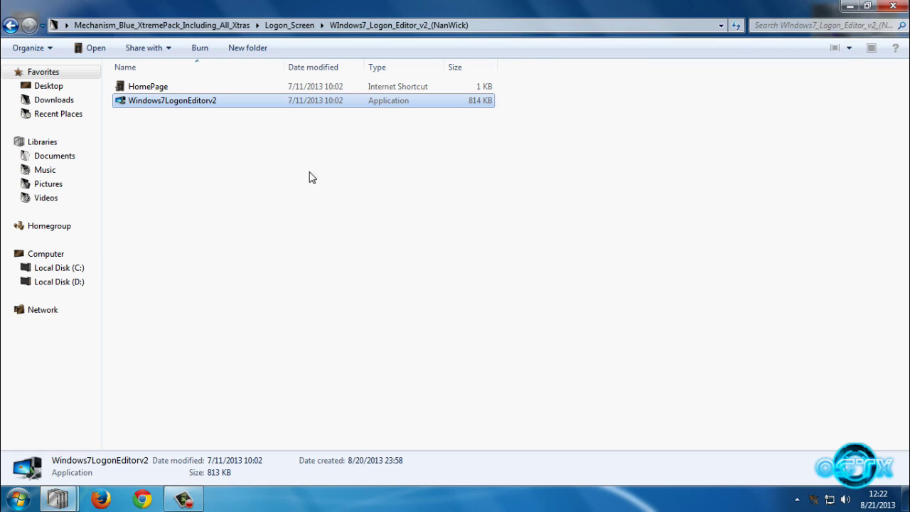
click(10, 26)
click(10, 26)
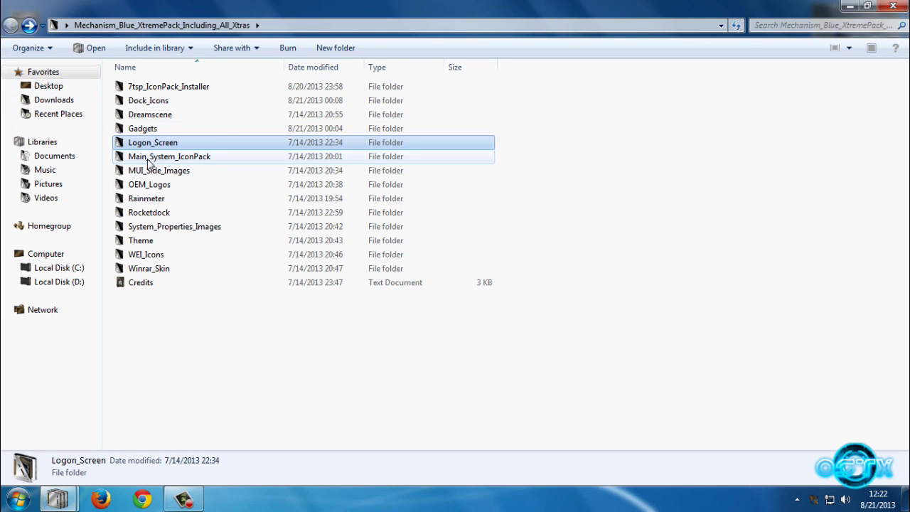
- View the contents of the pack's Rainmeter and Rocketdock folders, and minimize the window to show the desktop dock
double_click(171, 201)
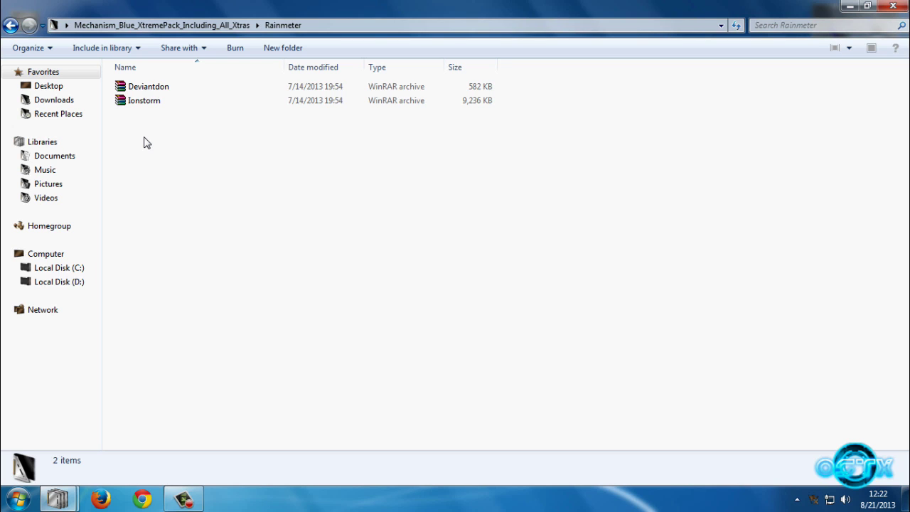
click(10, 24)
click(190, 213)
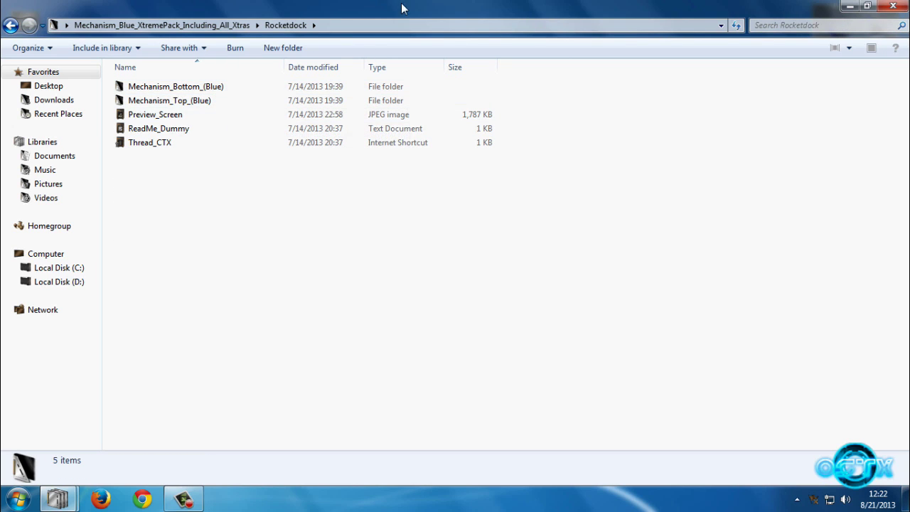
click(841, 7)
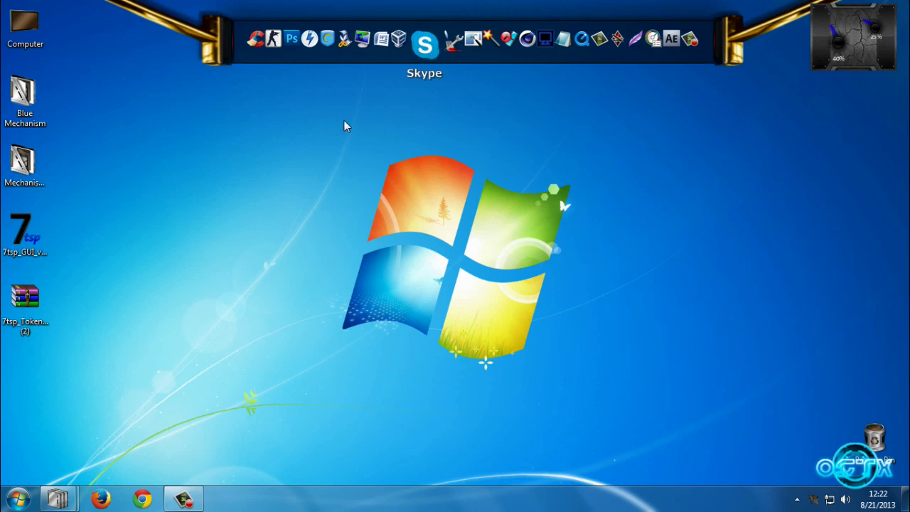
- Restore the pack's Rocketdock folder window, look inside Mechanism_Top_(Blue), and copy that folder
mouse_move(58, 498)
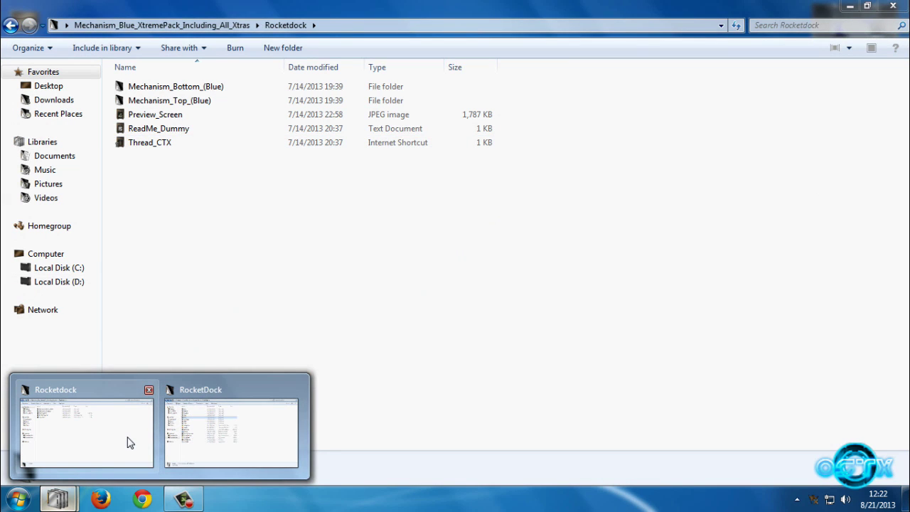
click(131, 442)
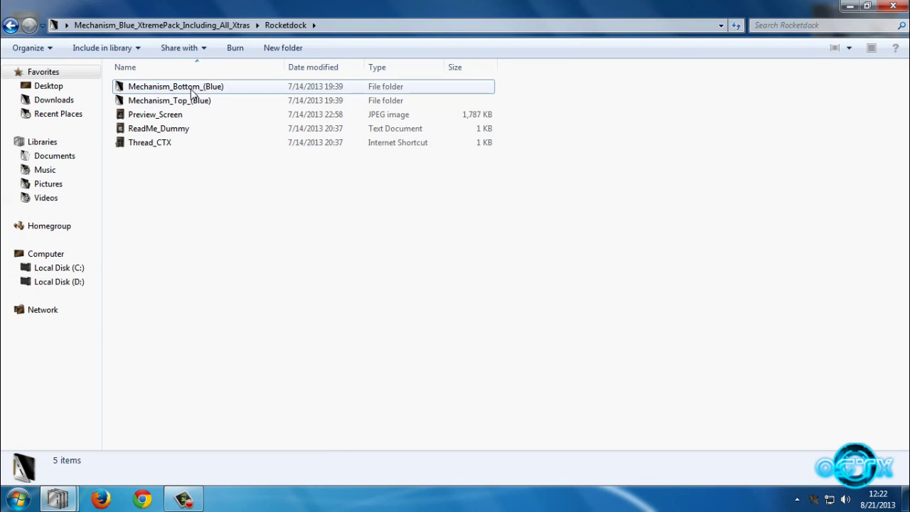
double_click(204, 101)
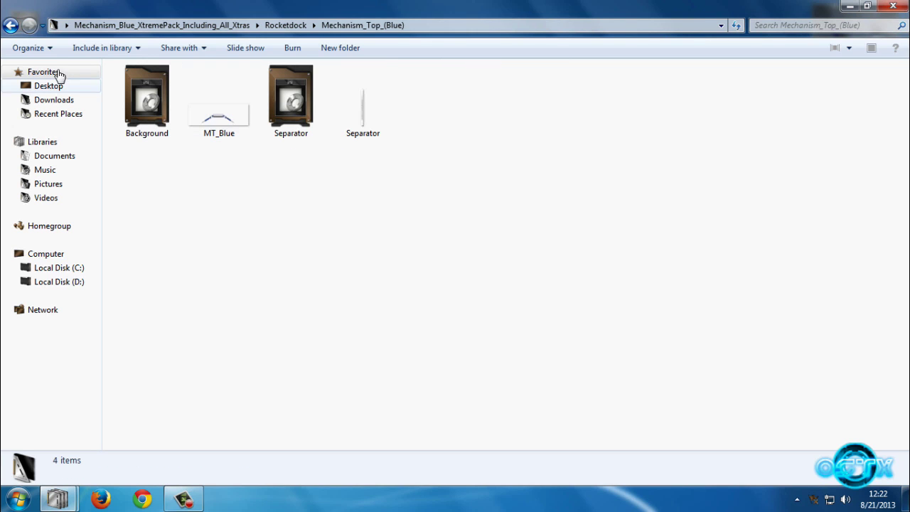
click(10, 25)
right_click(148, 105)
click(178, 258)
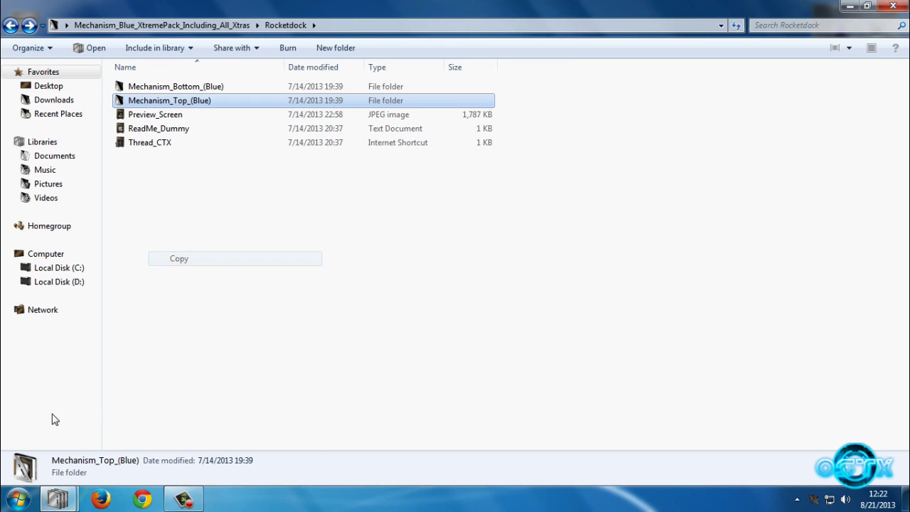
- Paste the copied skin folder into Skins in D:\Program Files\RocketDock and minimize the folder windows
click(58, 498)
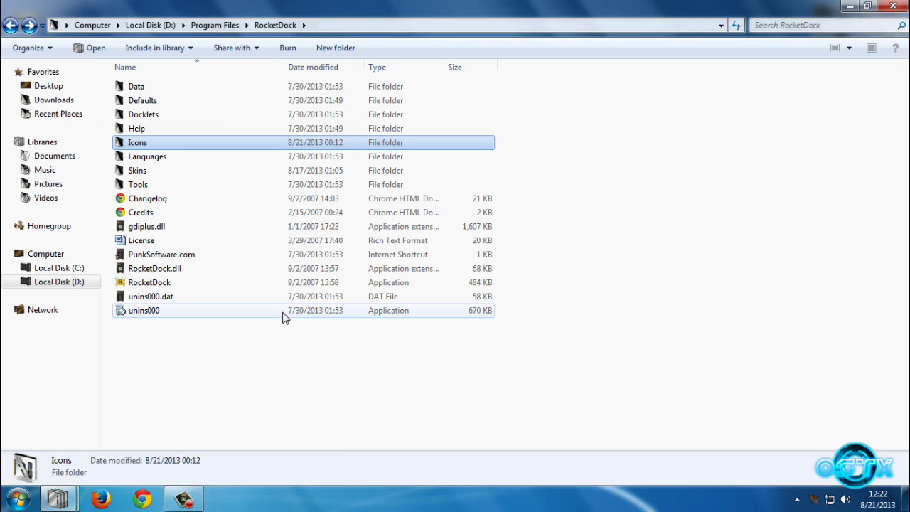
double_click(169, 171)
right_click(647, 220)
click(679, 313)
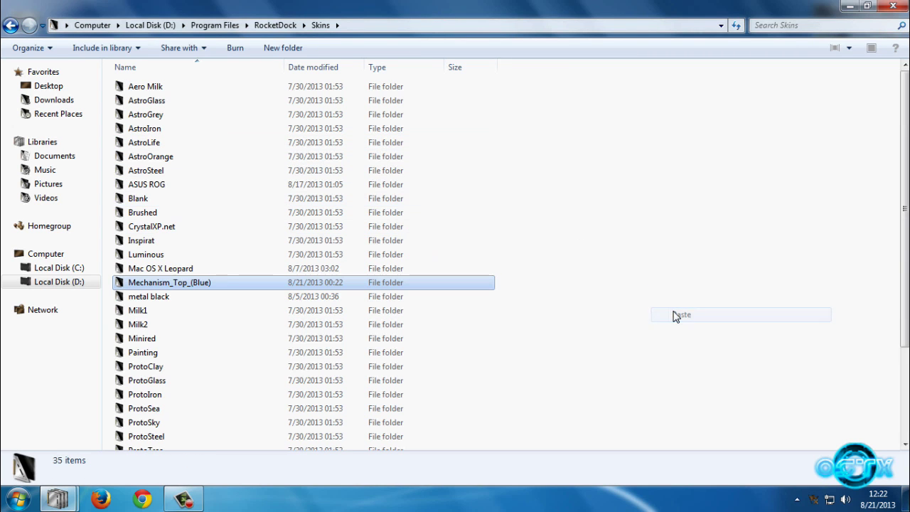
click(278, 25)
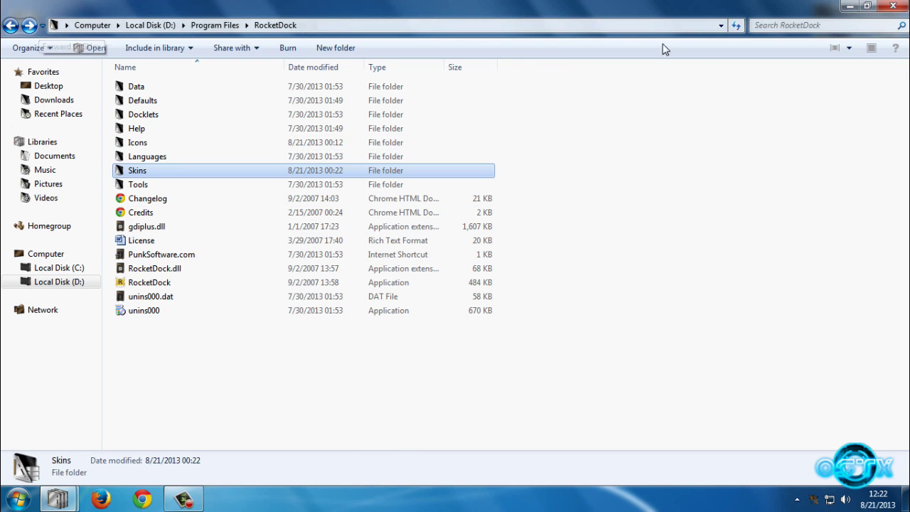
click(850, 7)
click(849, 6)
- Set the dock's theme to Mechanism_Top_(Blue) in the RocketDock style settings
mouse_move(417, 5)
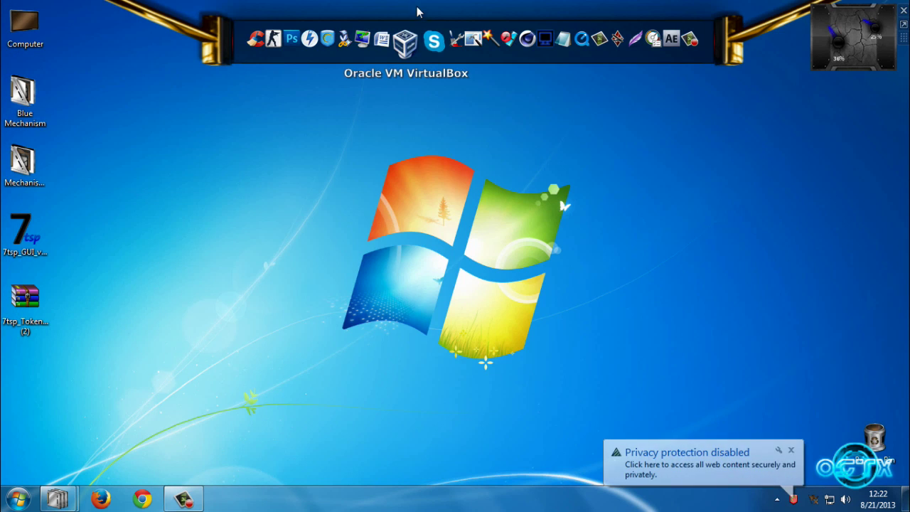
right_click(419, 41)
click(463, 98)
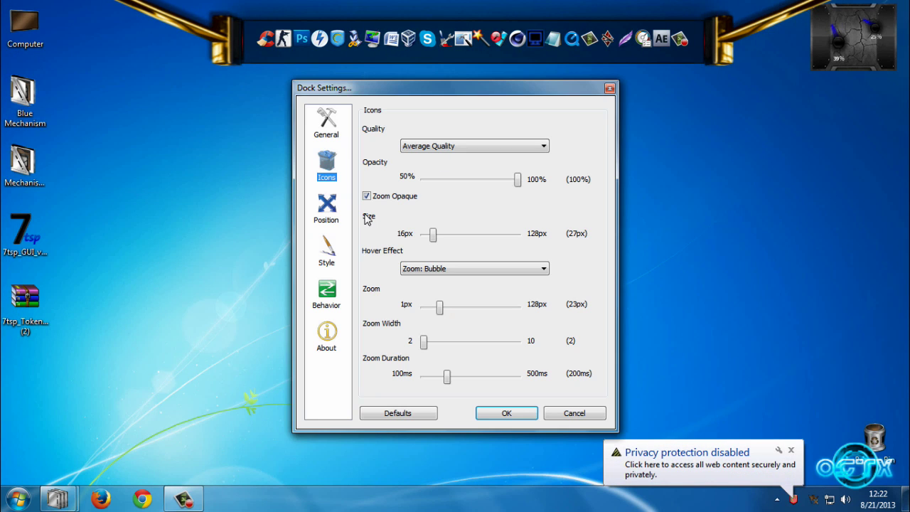
click(325, 250)
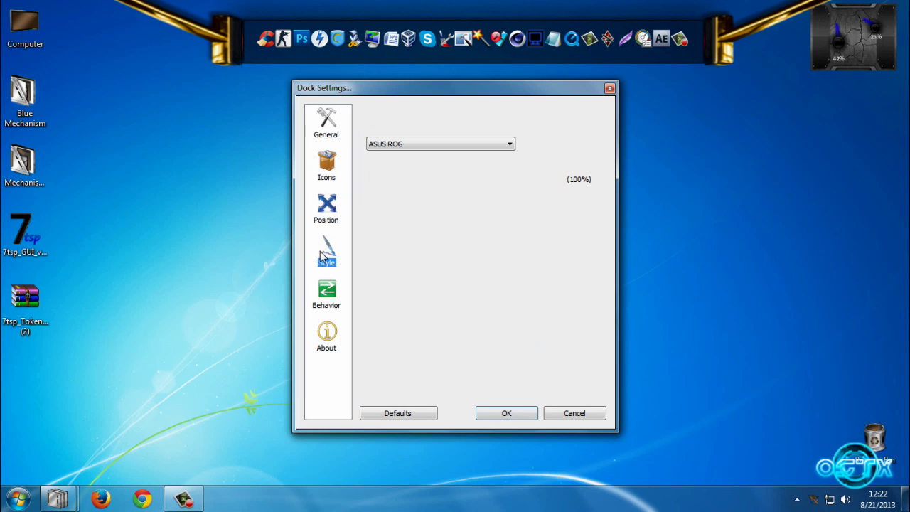
click(429, 144)
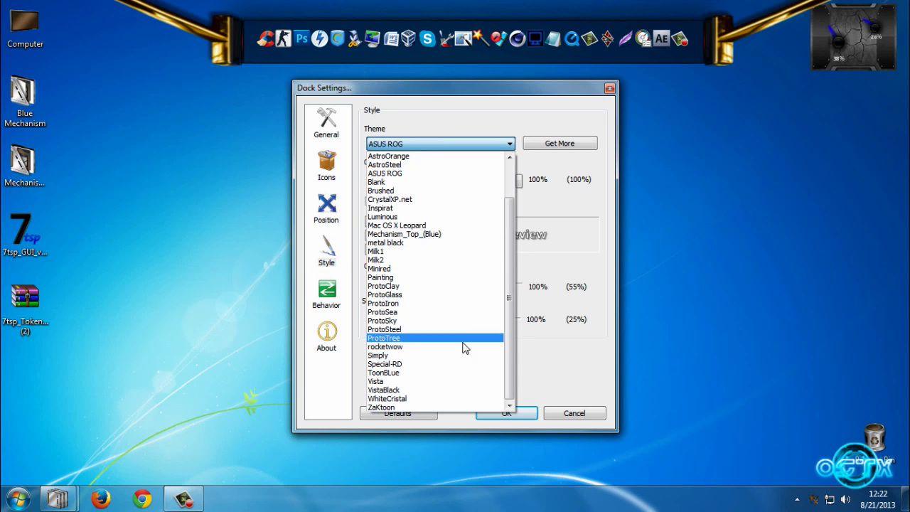
click(445, 235)
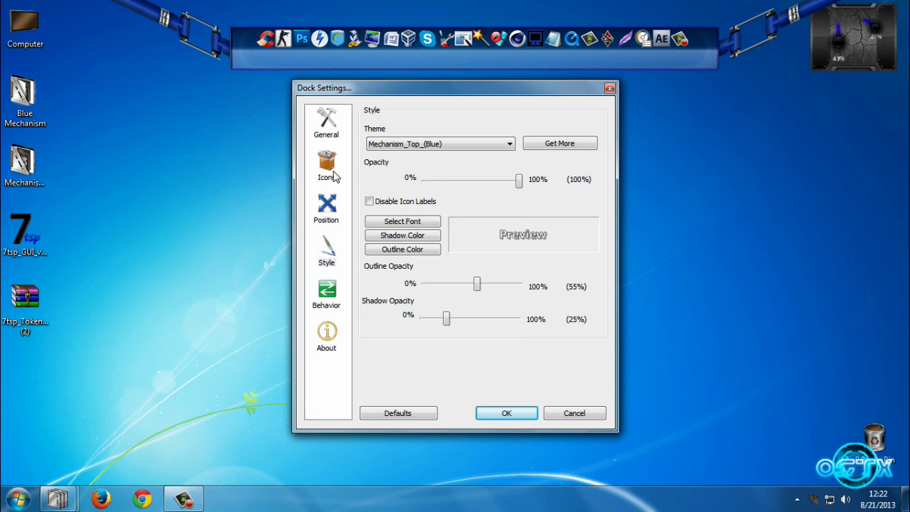
- Set the dock's centering to 3% and edge offset to 16px, and apply the dock settings
click(328, 208)
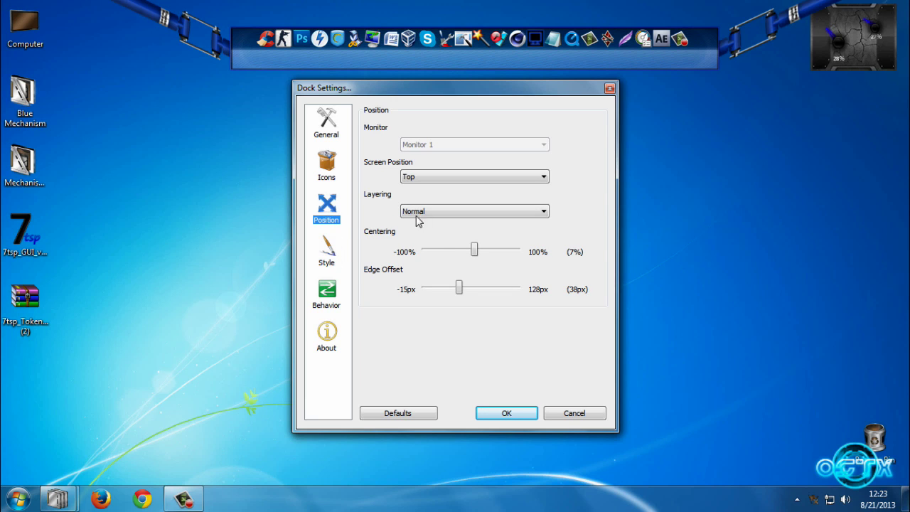
drag(475, 252, 472, 253)
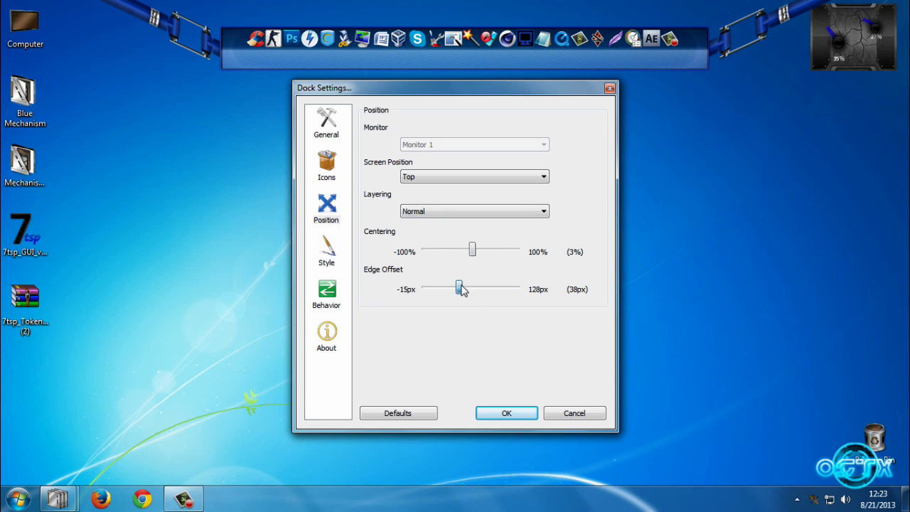
drag(460, 290, 448, 291)
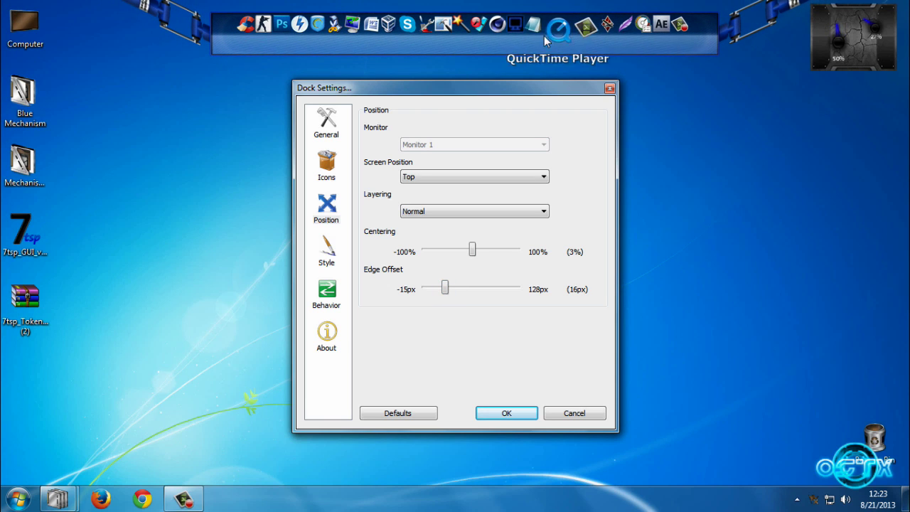
click(502, 413)
- Look through the XtremePack's remaining folders, including the contents of WEI_Icons, and close the open folder windows
mouse_move(57, 498)
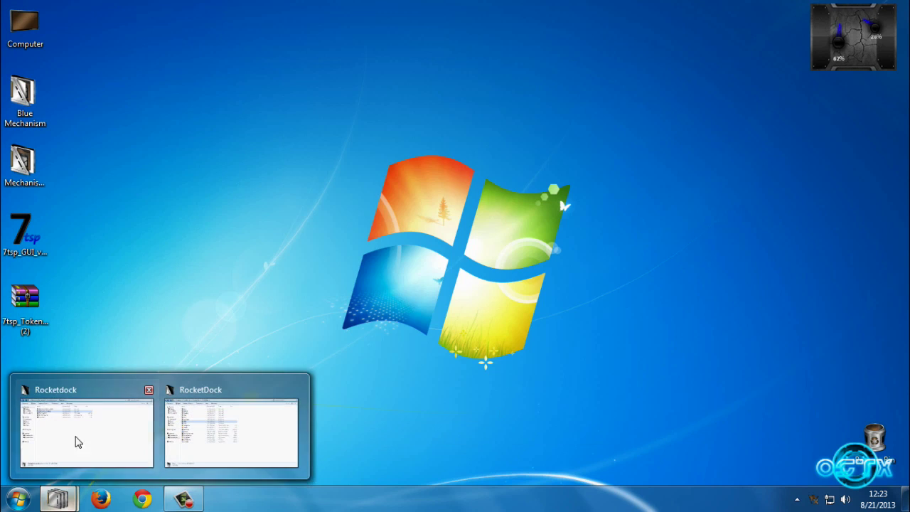
click(104, 430)
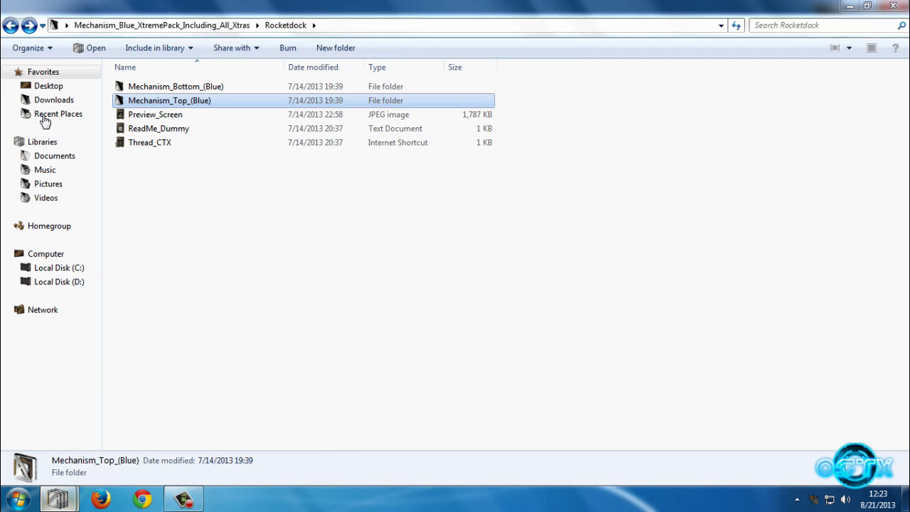
click(11, 25)
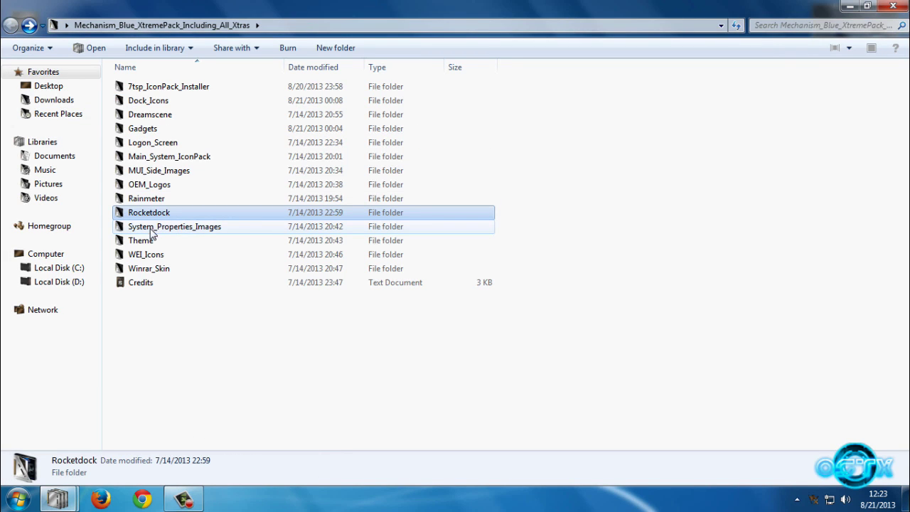
click(155, 243)
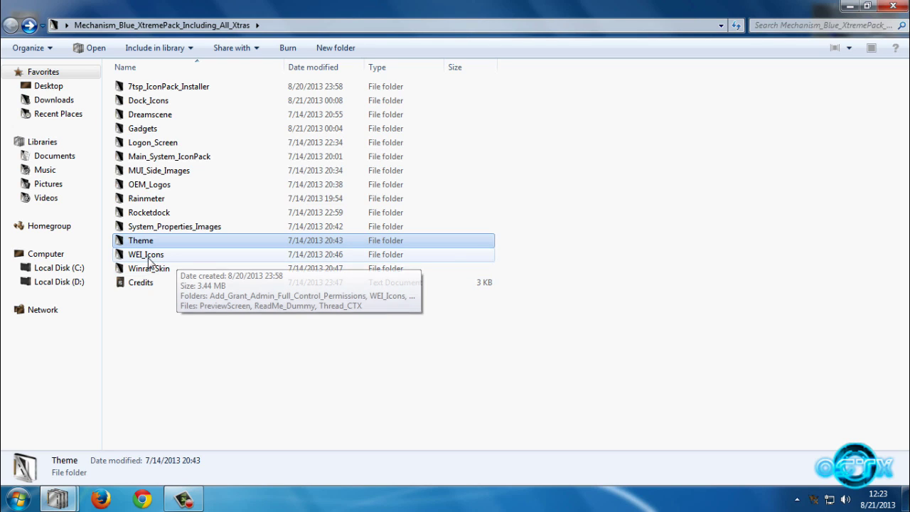
double_click(179, 257)
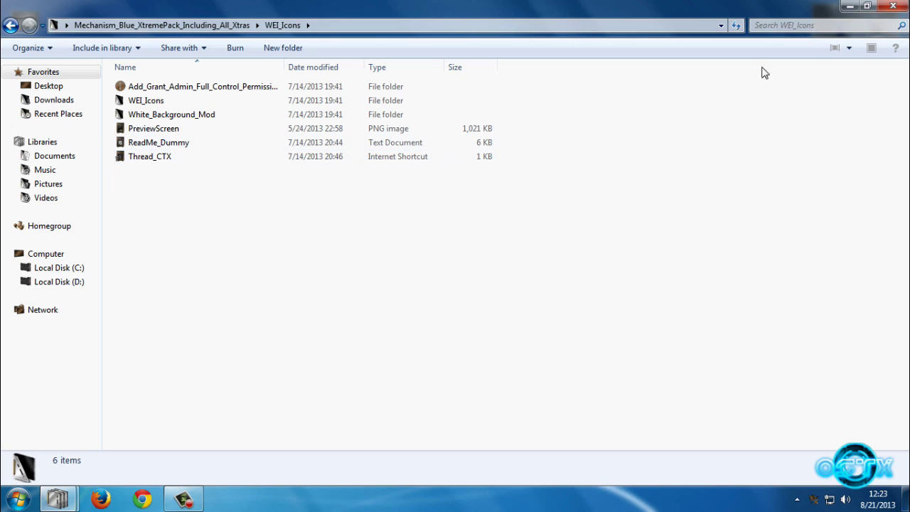
click(892, 6)
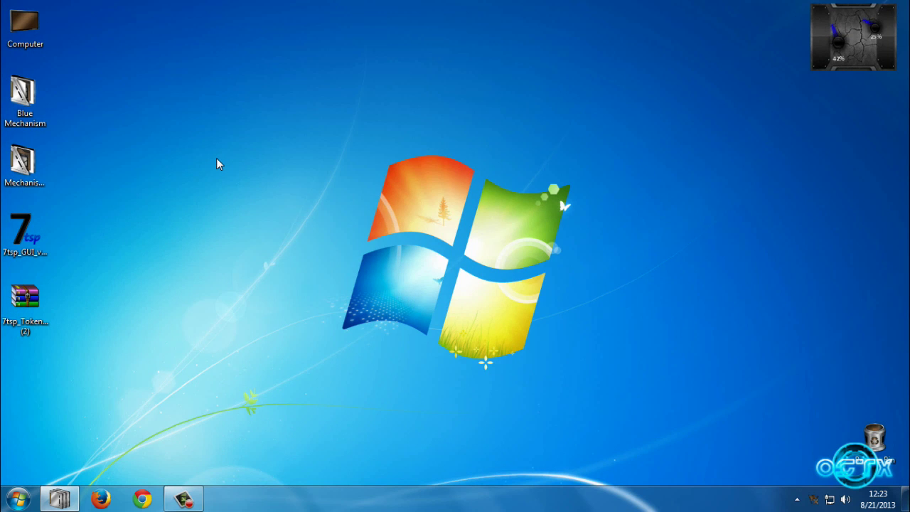
right_click(60, 497)
click(50, 462)
- Open the desktop's Blue Mechanism folder maximized and point out the Theme resource changer and Universal Theme Patcher archives
double_click(25, 103)
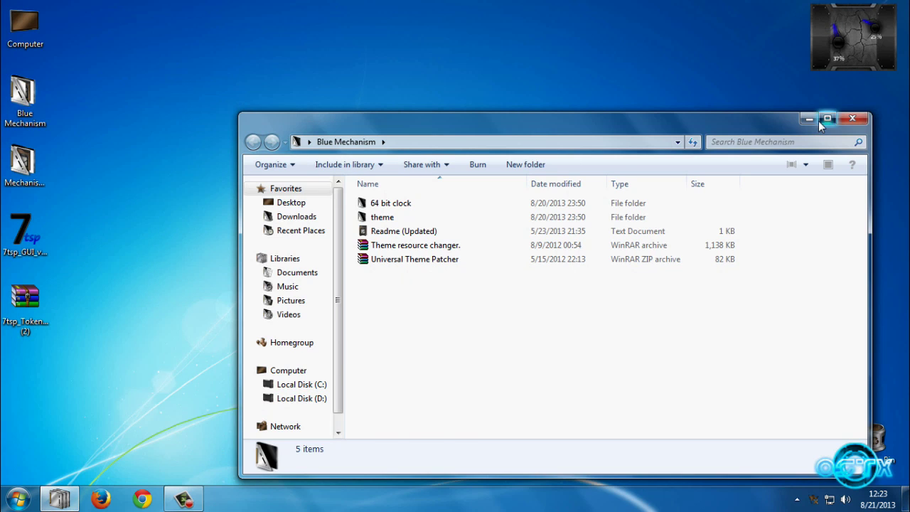
click(825, 119)
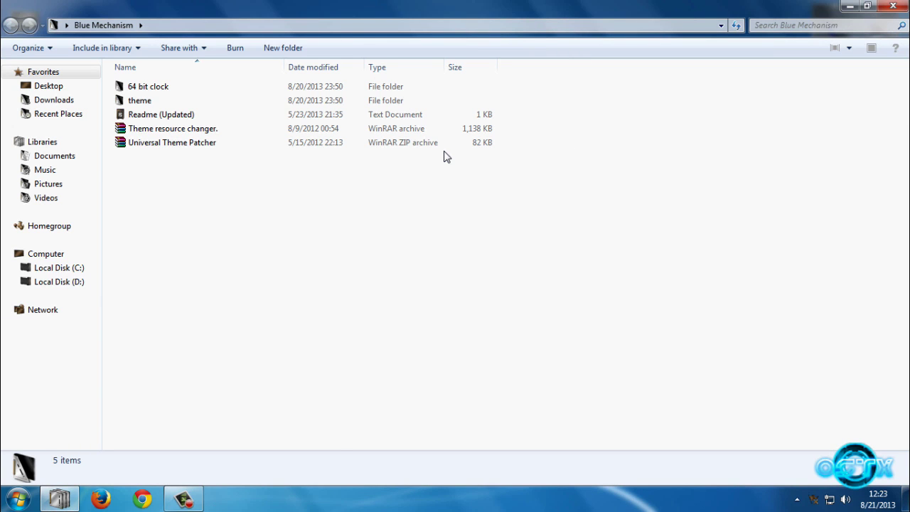
click(226, 135)
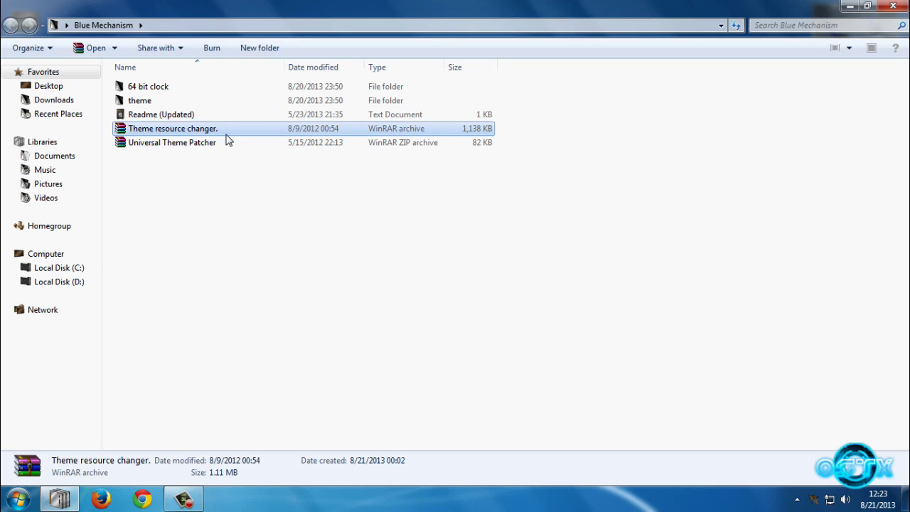
click(228, 145)
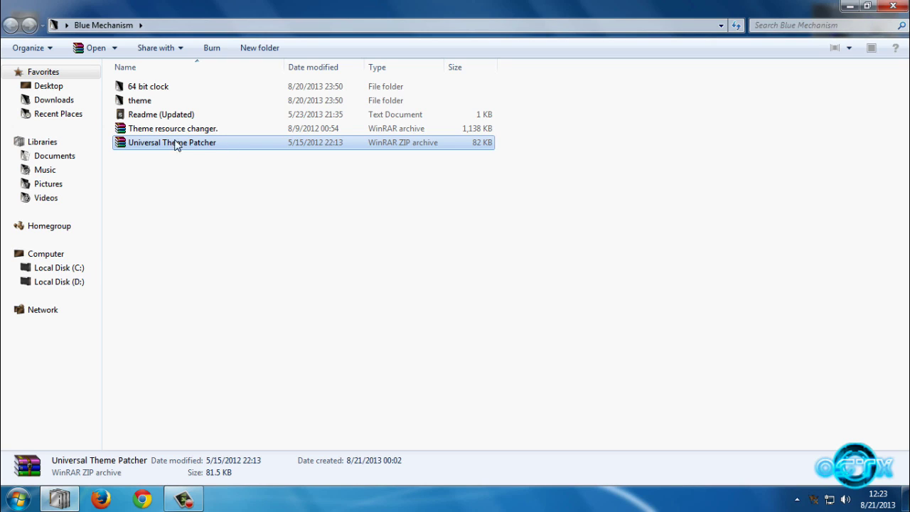
- Copy both the mech blue folder and the mech blue theme file from the theme folder
double_click(143, 103)
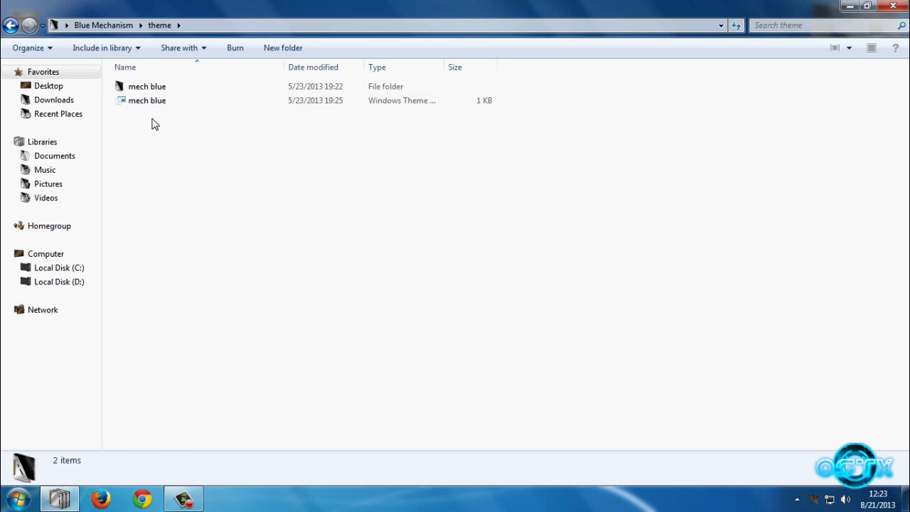
drag(150, 122, 132, 91)
right_click(132, 91)
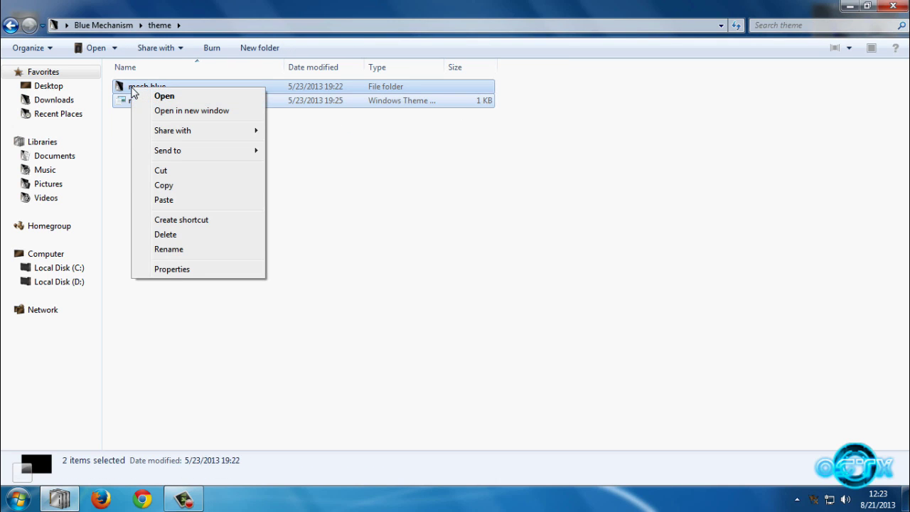
click(172, 189)
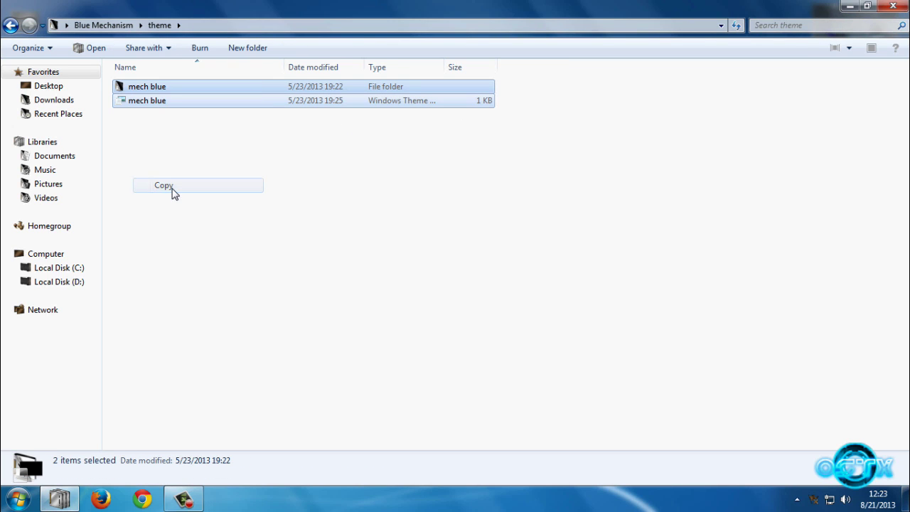
- Paste the copied theme items into C:\Windows\Resources\Themes and close the folder window
click(78, 269)
double_click(149, 132)
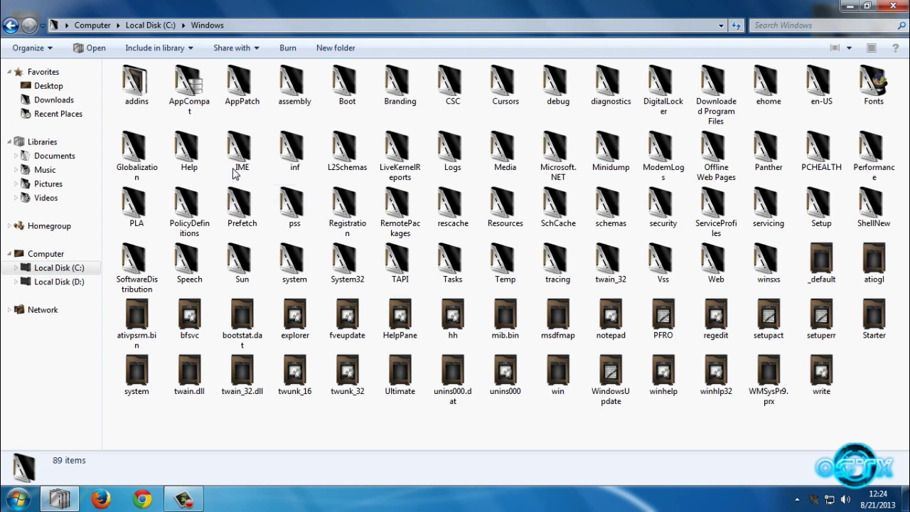
double_click(505, 206)
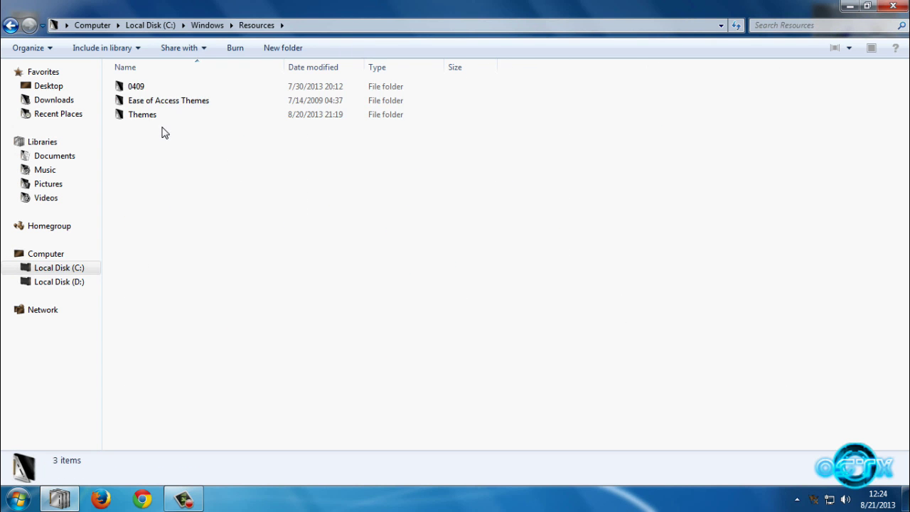
double_click(142, 113)
right_click(702, 183)
click(711, 292)
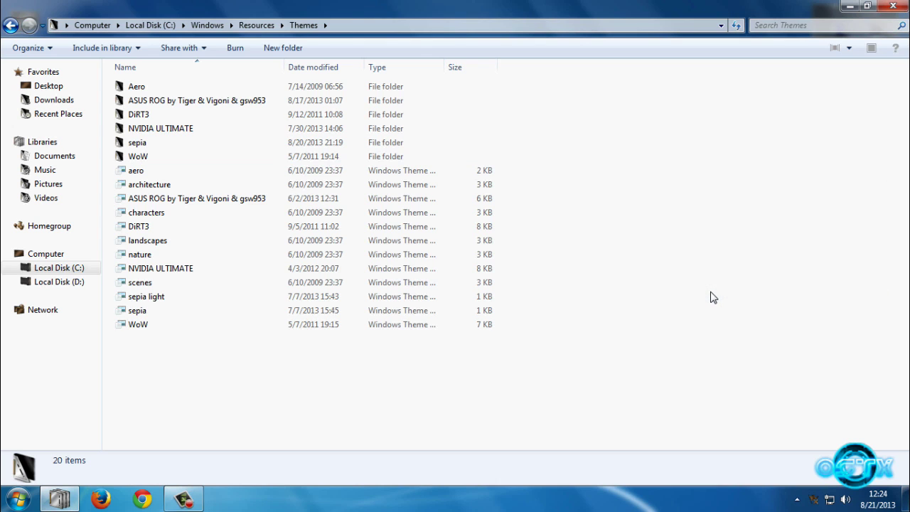
click(900, 6)
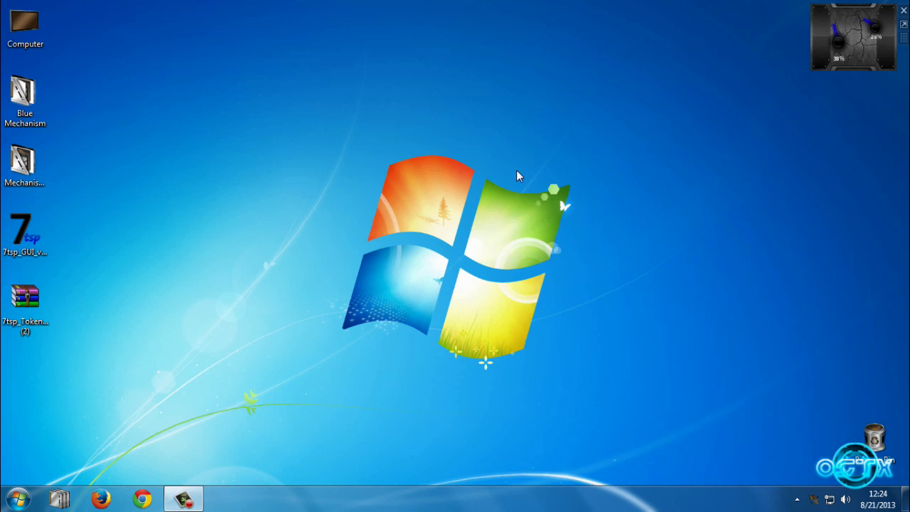
- Apply the installed Mechanism Blue theme in the desktop's Personalization settings and close the window
right_click(501, 175)
click(539, 348)
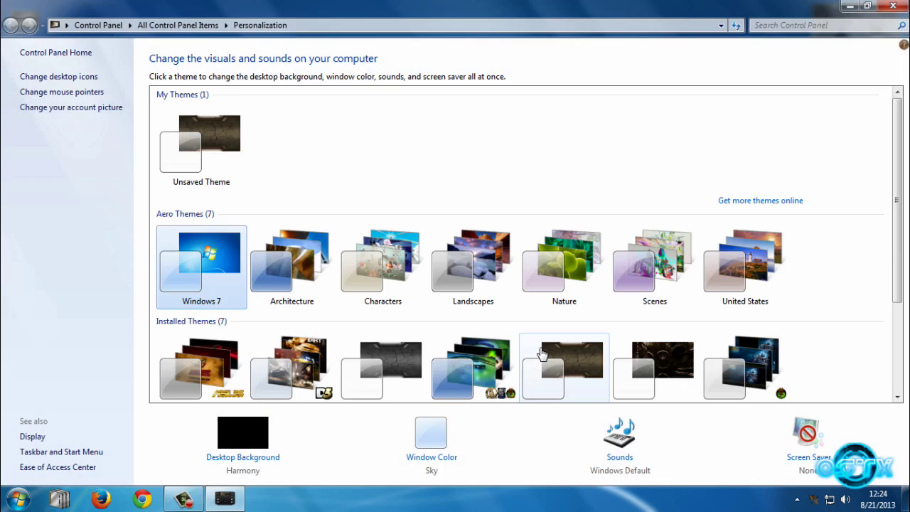
drag(891, 294, 897, 381)
click(391, 261)
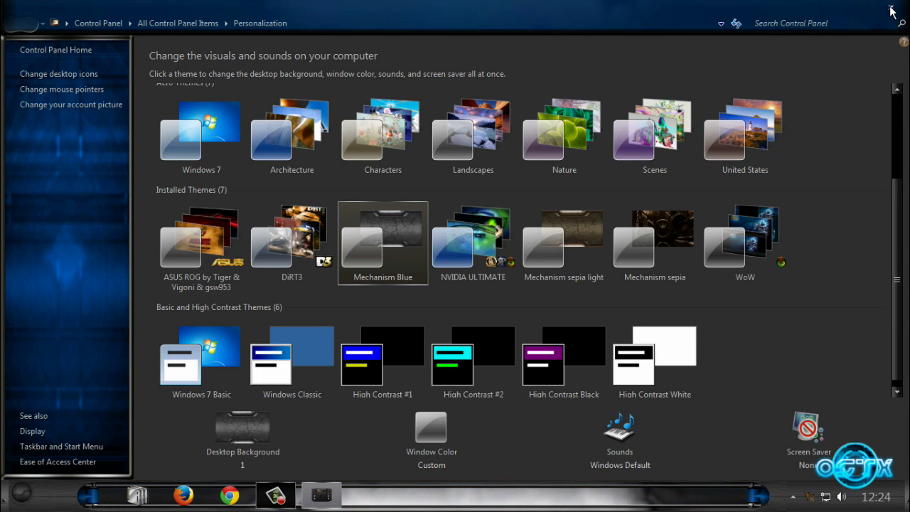
click(889, 13)
- Refresh the desktop and view the Start menu to examine the applied Mechanism Blue look
right_click(323, 143)
click(328, 193)
right_click(345, 194)
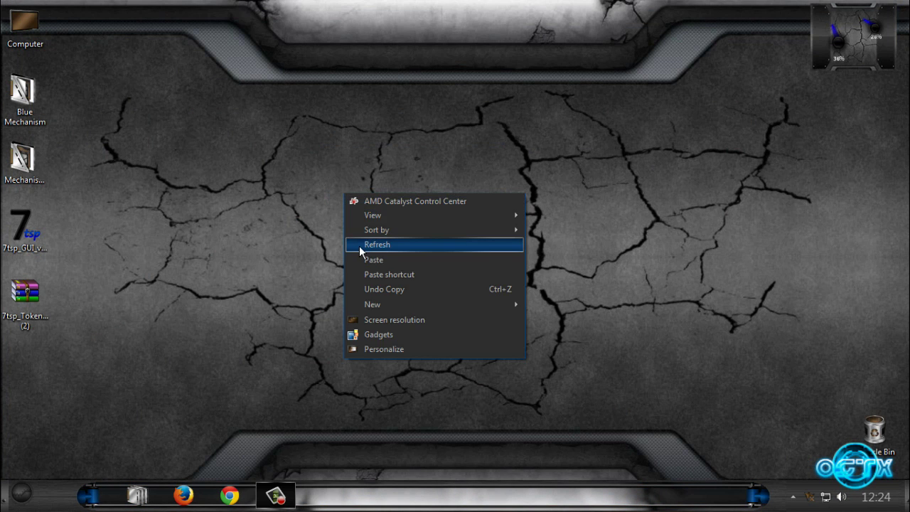
click(359, 244)
click(24, 494)
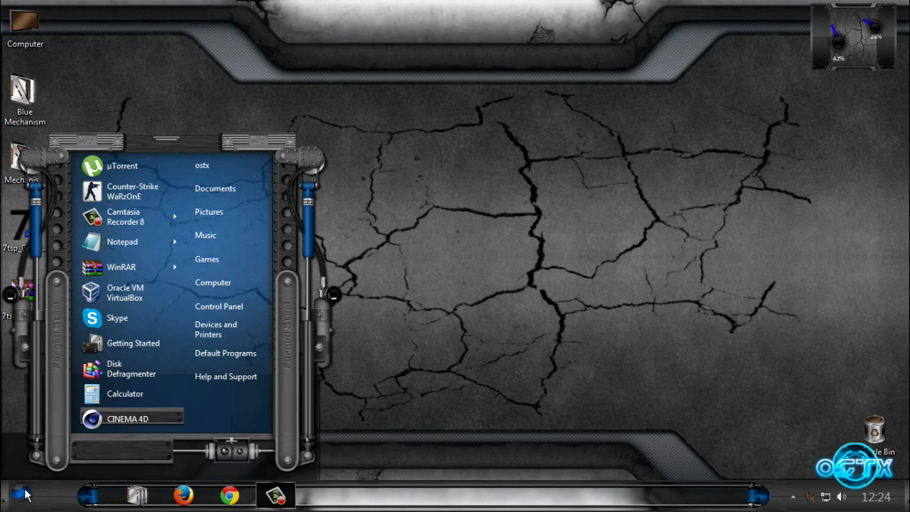
click(23, 494)
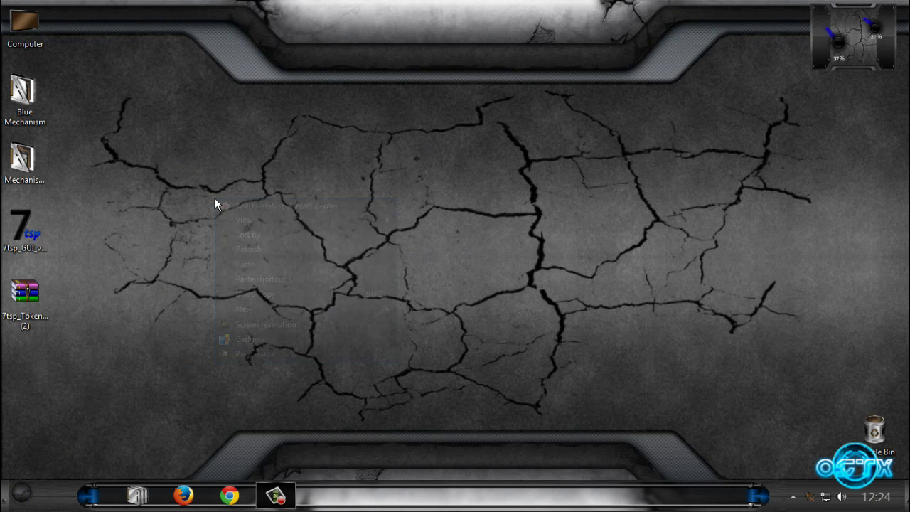
right_click(217, 200)
click(235, 251)
click(22, 494)
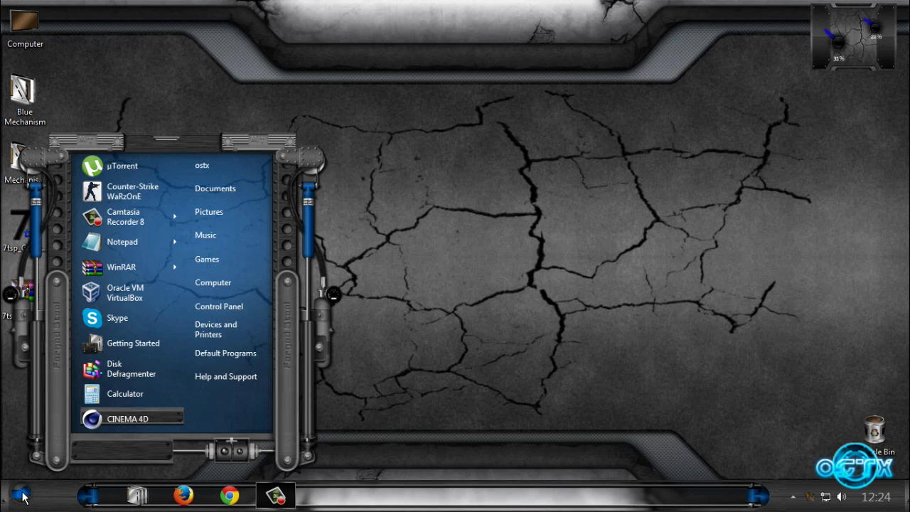
click(23, 496)
right_click(235, 160)
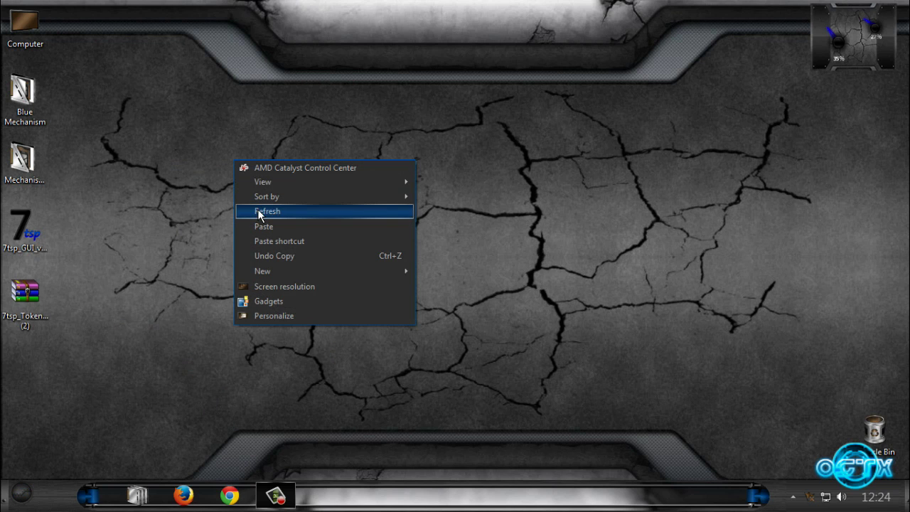
click(258, 212)
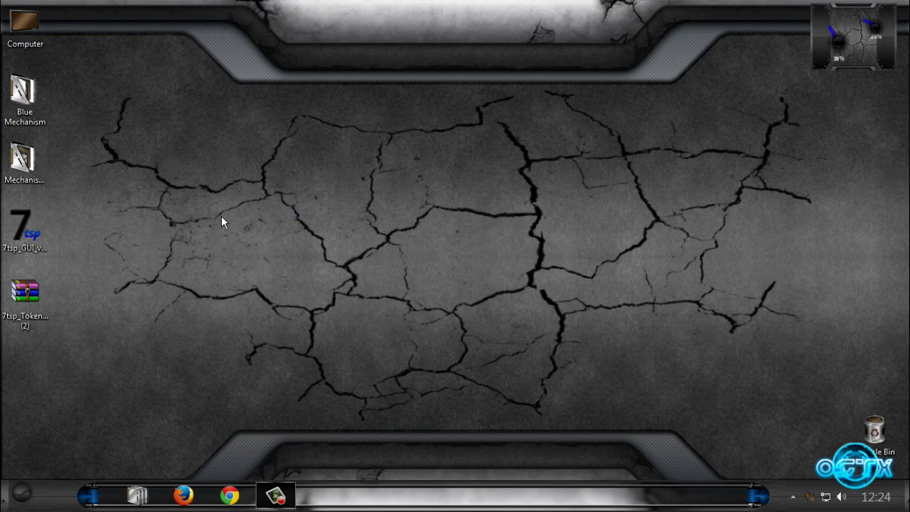
- Run 7tsp_GUI_v0.3_B(3003).exe from the desktop and add the 7tsp_Token_Light_Win7_Icon_Pack (2) archive as a custom pack
click(26, 291)
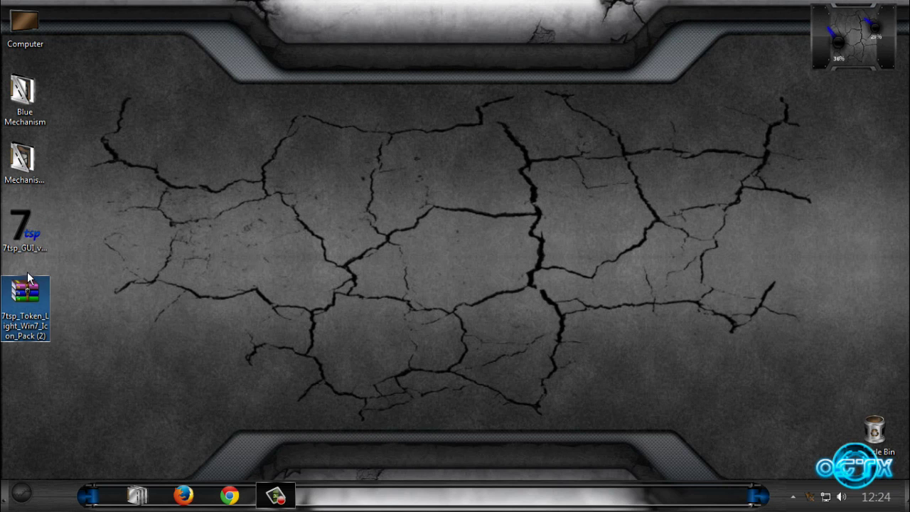
double_click(43, 236)
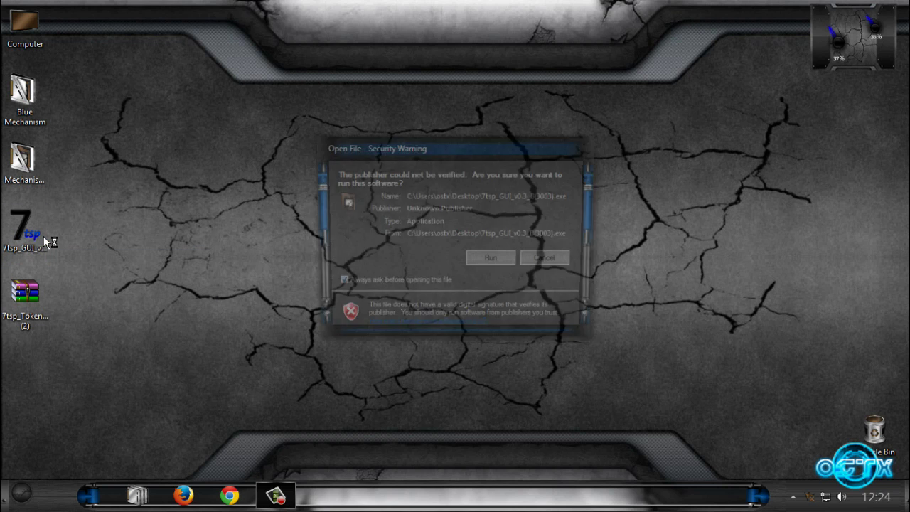
click(474, 257)
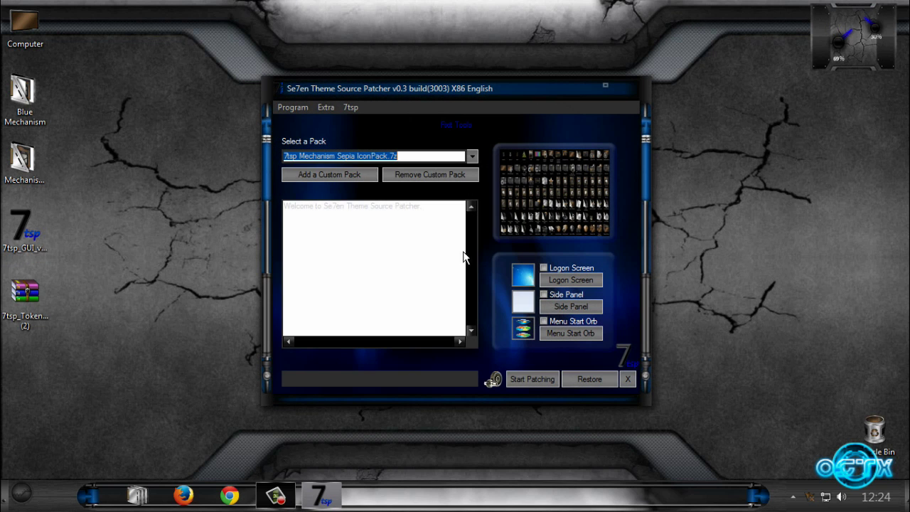
click(303, 177)
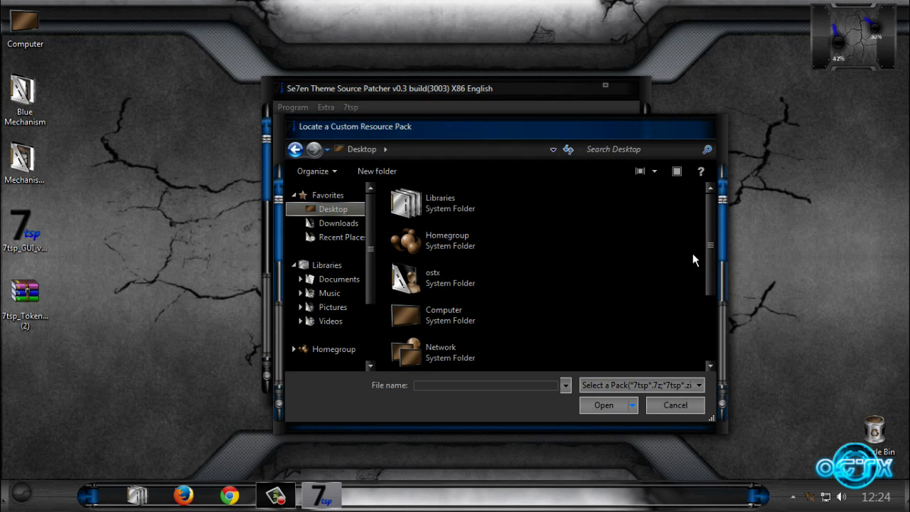
drag(711, 270, 704, 341)
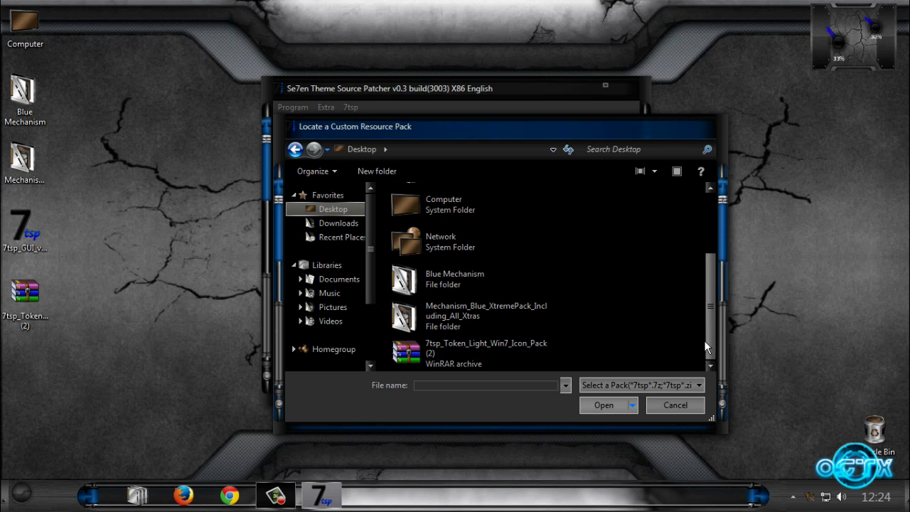
click(478, 356)
click(601, 404)
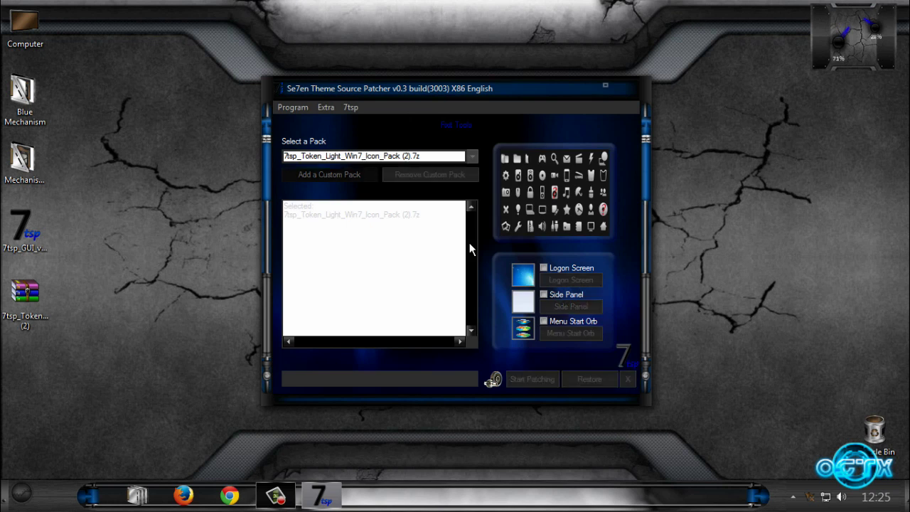
- Patch the system files with the added Token Light icon pack
click(555, 220)
click(583, 234)
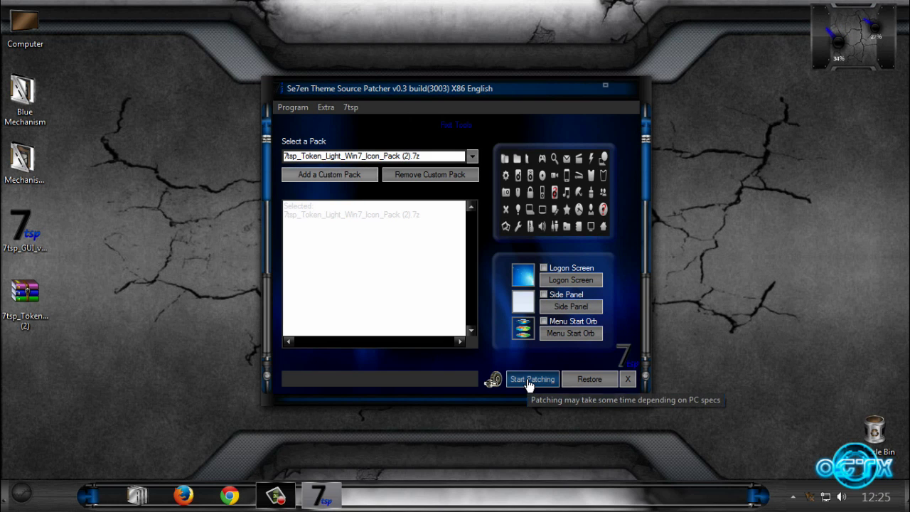
click(526, 379)
click(468, 319)
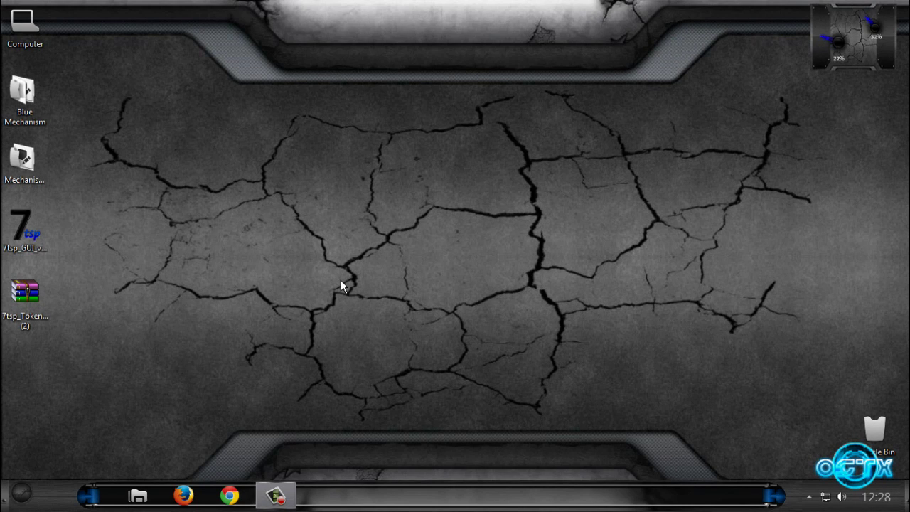
- Open the Computer window to examine the new drive and folder icons, close it and refresh the desktop
double_click(30, 32)
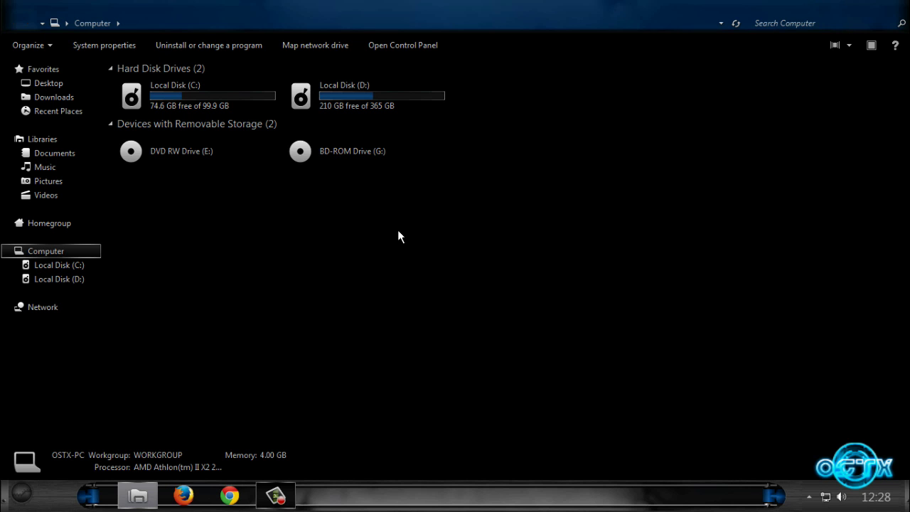
click(893, 9)
right_click(530, 141)
click(543, 192)
- Reveal the hidden dock to examine its skin and refresh the desktop
mouse_move(481, 6)
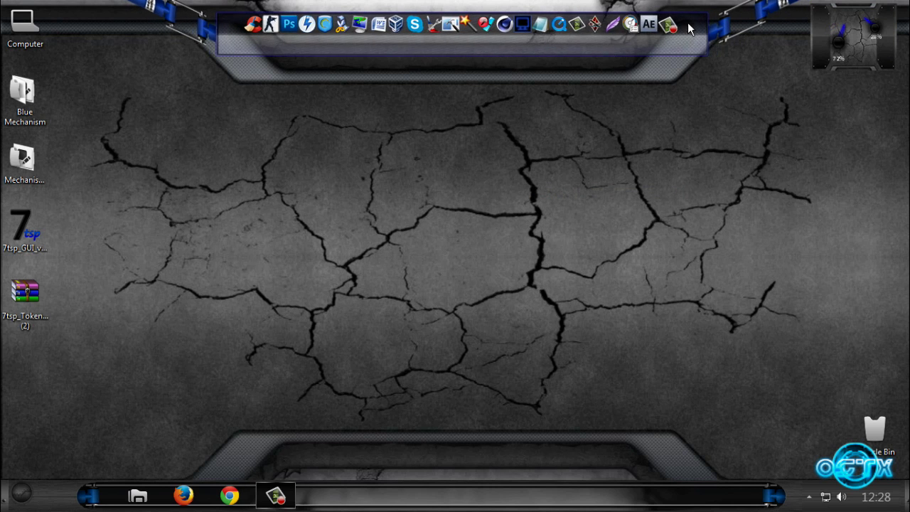
click(22, 503)
right_click(393, 230)
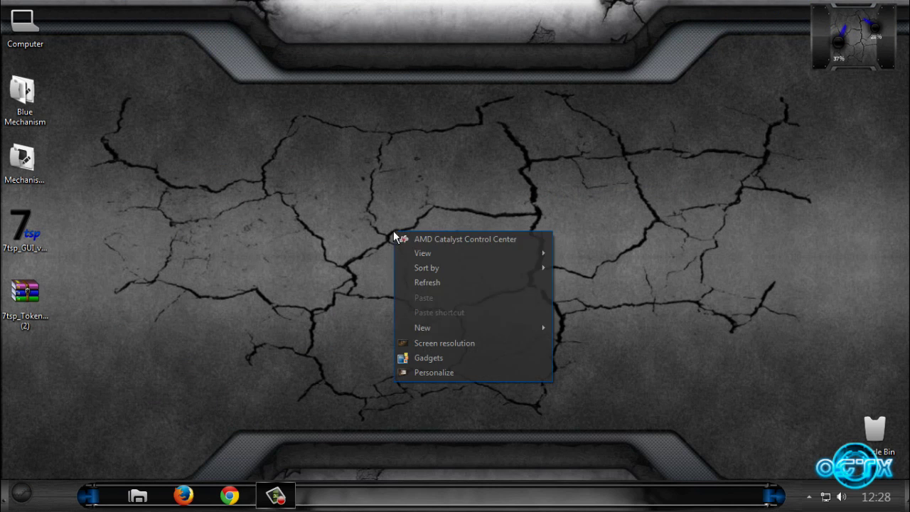
click(416, 281)
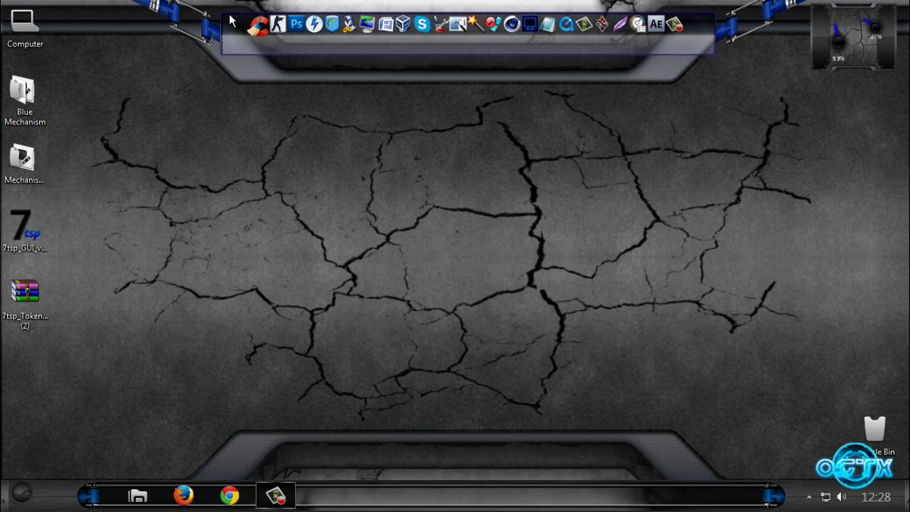
right_click(334, 98)
click(343, 148)
- View the desktop's Personalization settings with the new icons, close the window and refresh the desktop
right_click(344, 150)
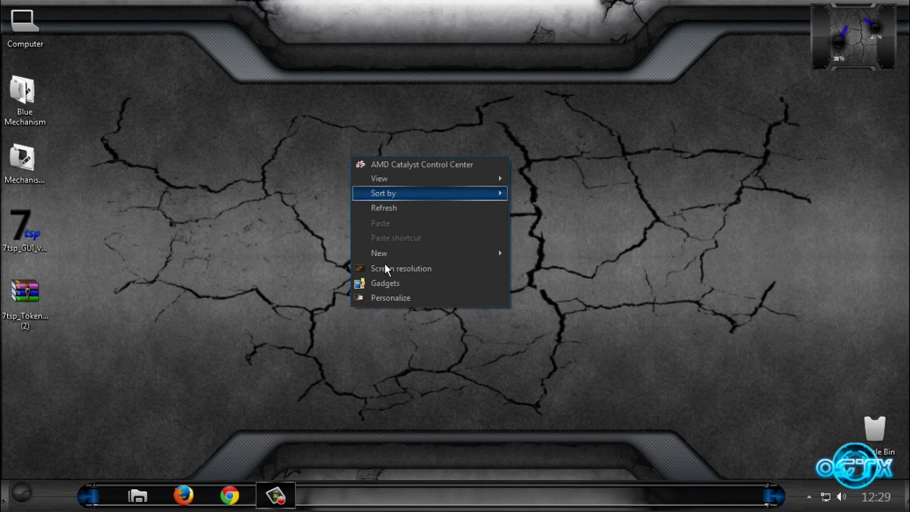
click(392, 297)
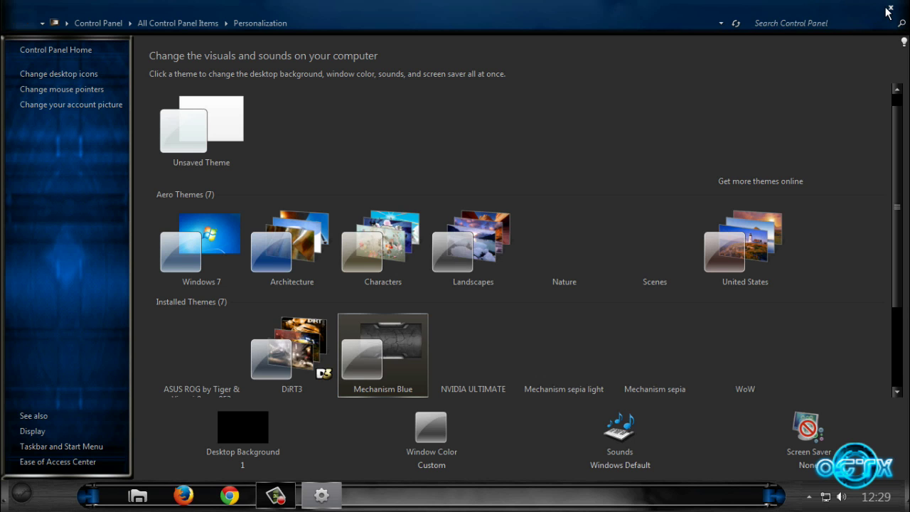
key(alt+F4)
right_click(216, 160)
click(233, 211)
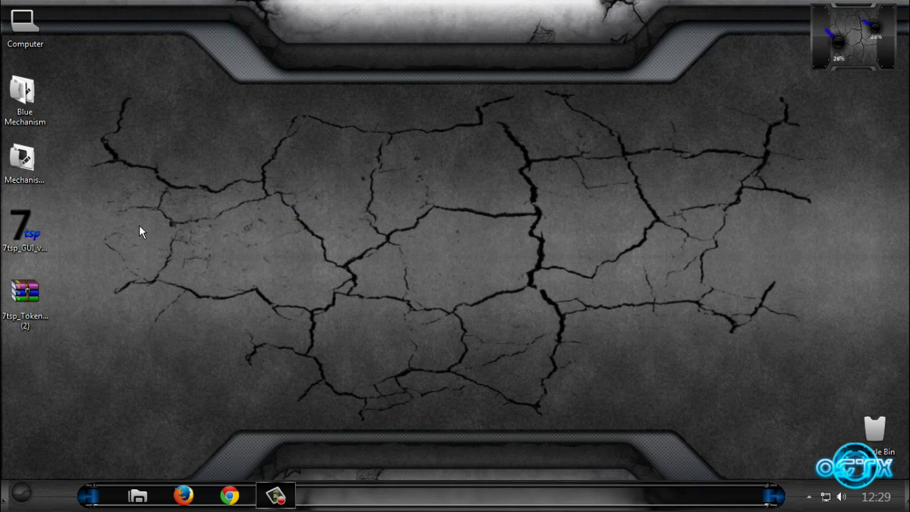
- Run the 7tsp patcher again and include Logon Screen patching
double_click(32, 227)
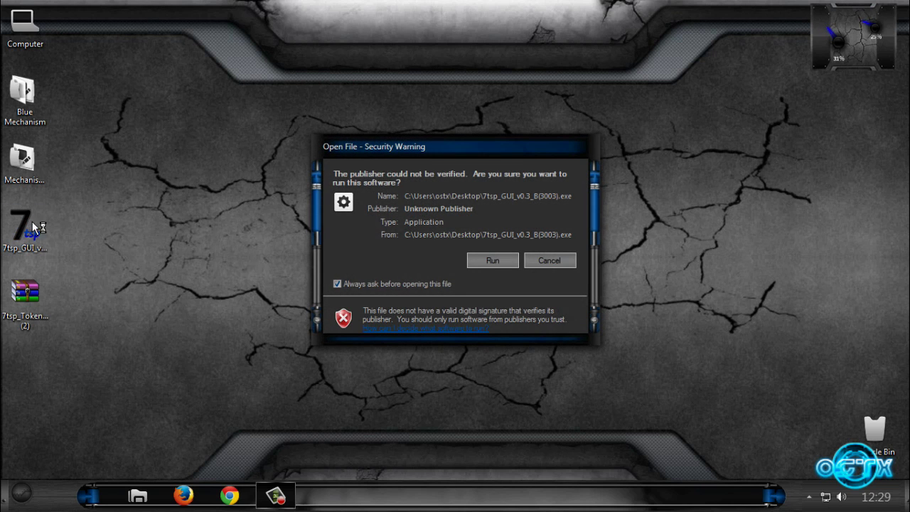
click(487, 260)
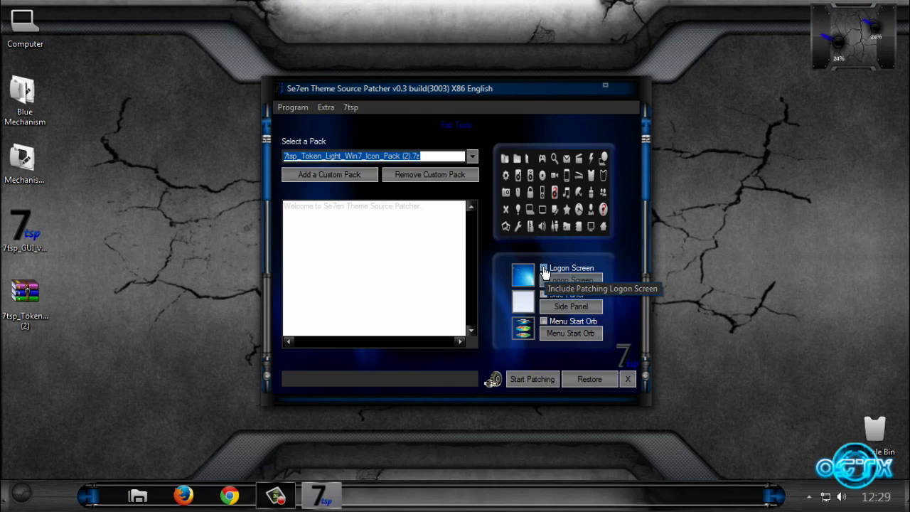
click(544, 269)
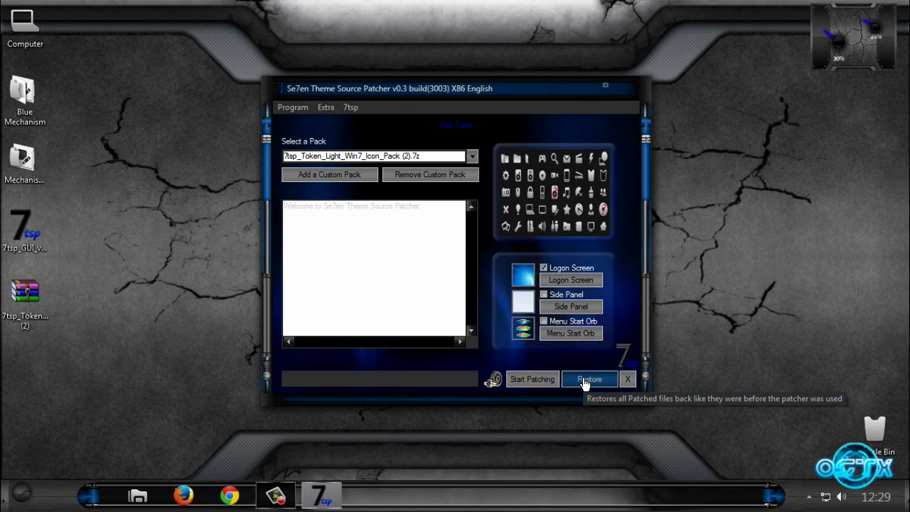
- Examine the patcher's restore options for modified system files, cancel without restoring, and close the patcher
click(585, 380)
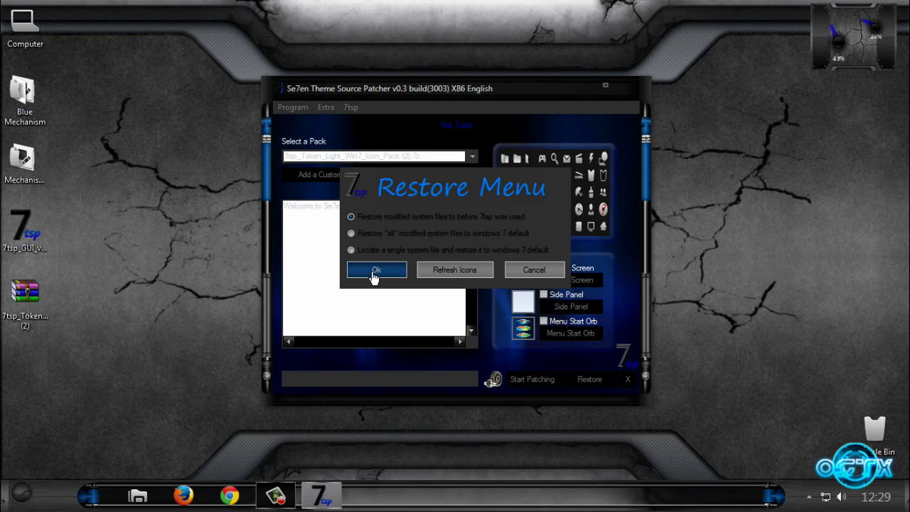
click(513, 268)
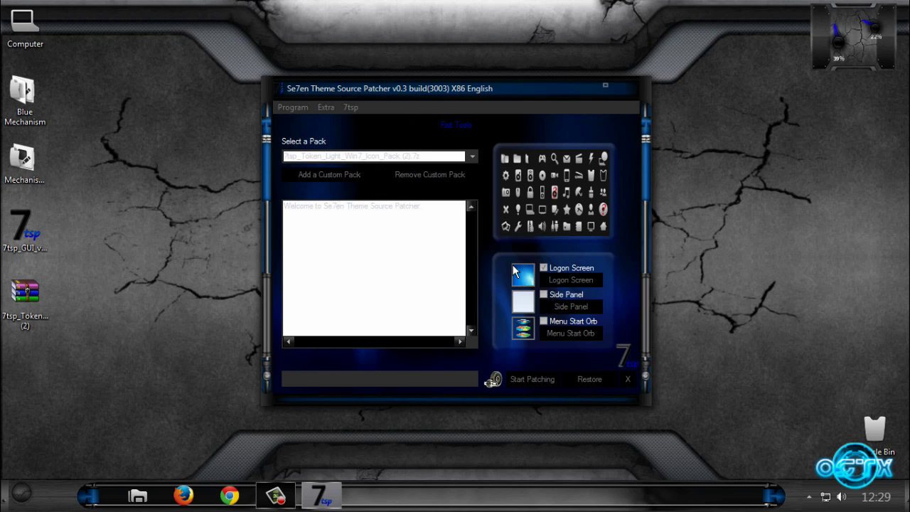
click(630, 85)
right_click(306, 204)
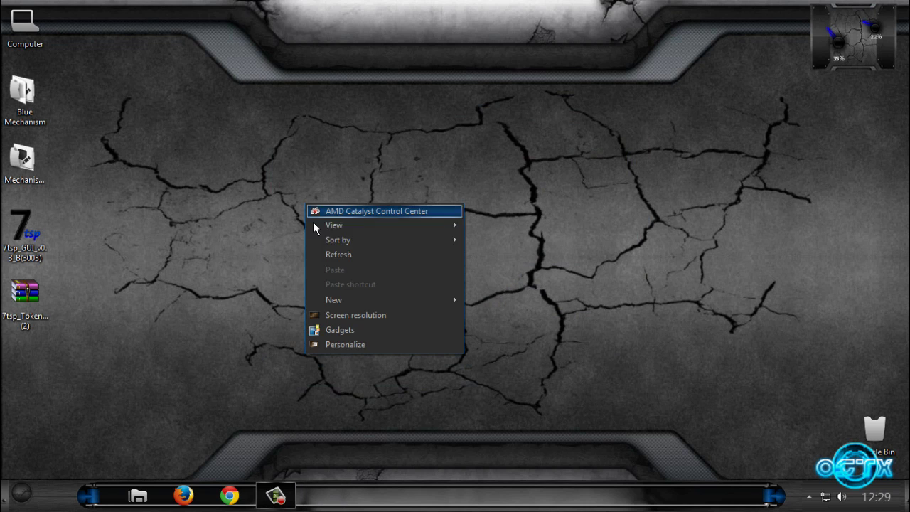
click(331, 254)
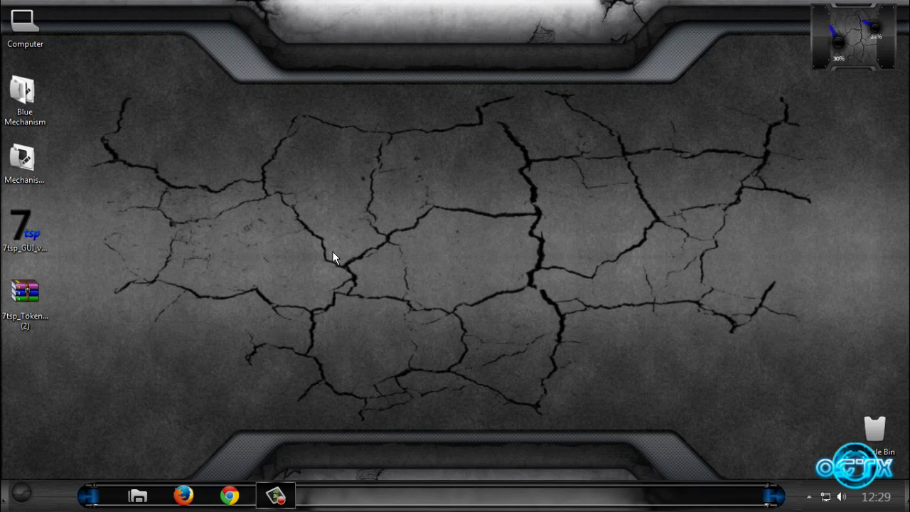